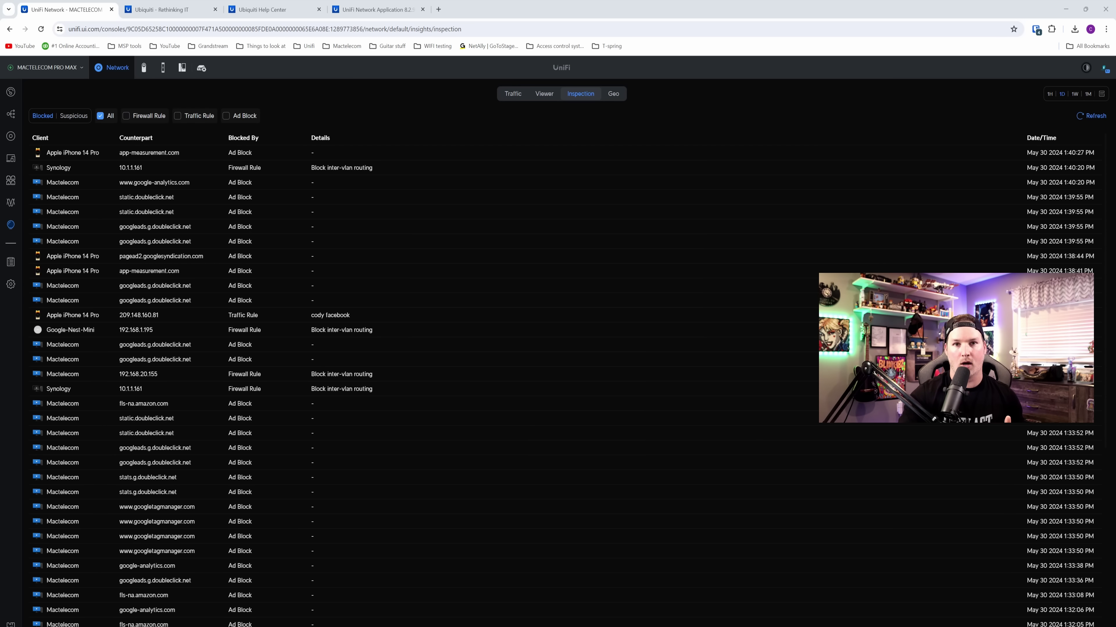
Filter blocked traffic by Traffic Rule, All and Firewall Rule, then view Suspicious events
click(177, 116)
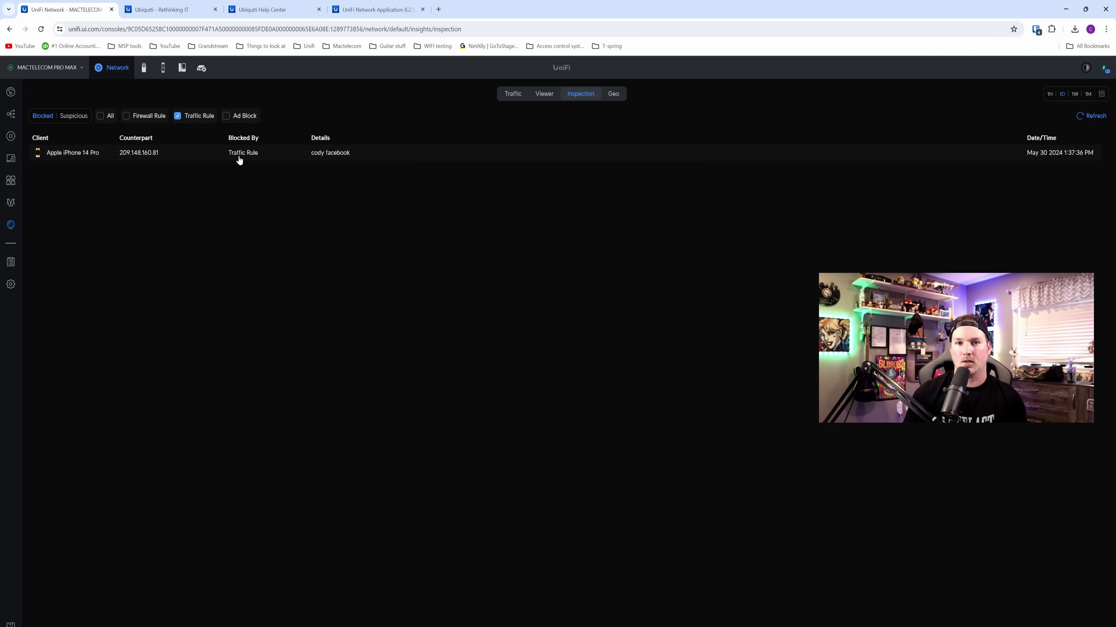
click(112, 117)
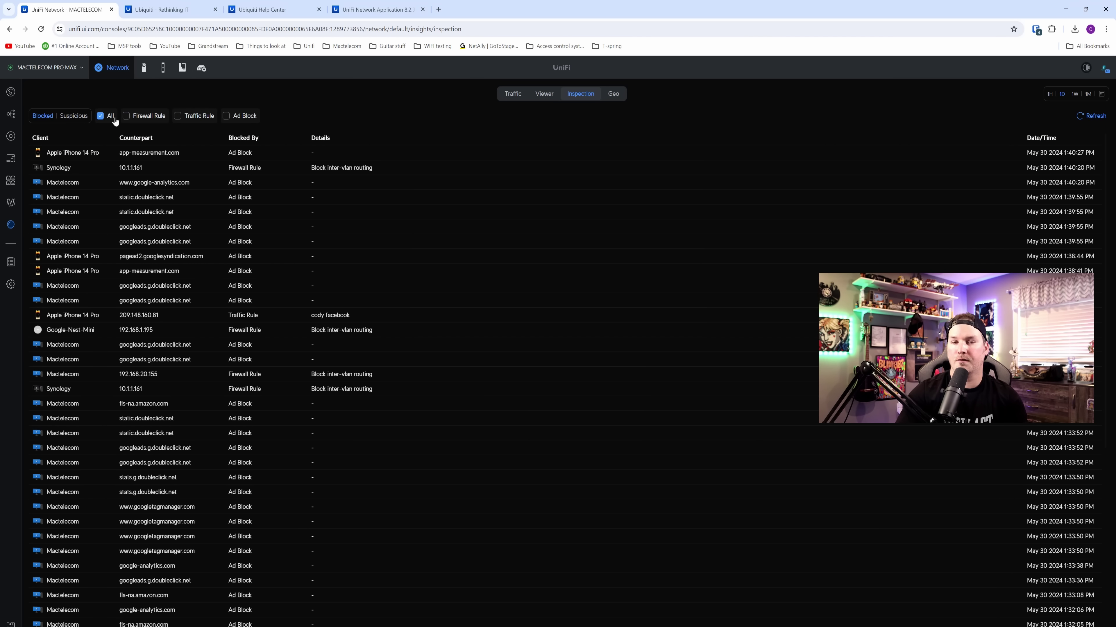
click(127, 117)
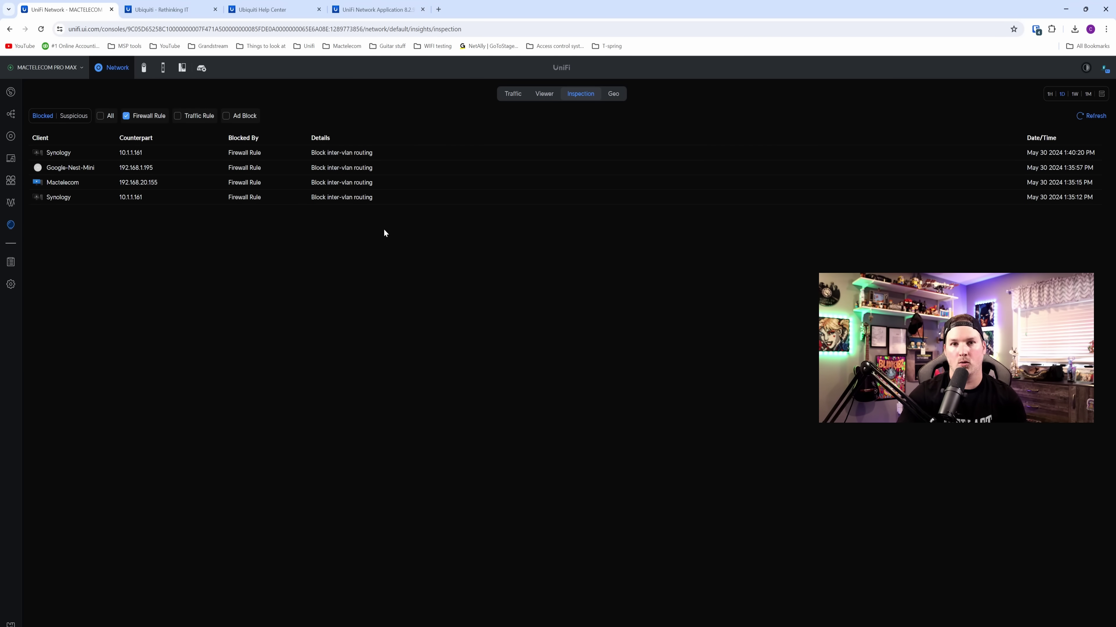
click(177, 116)
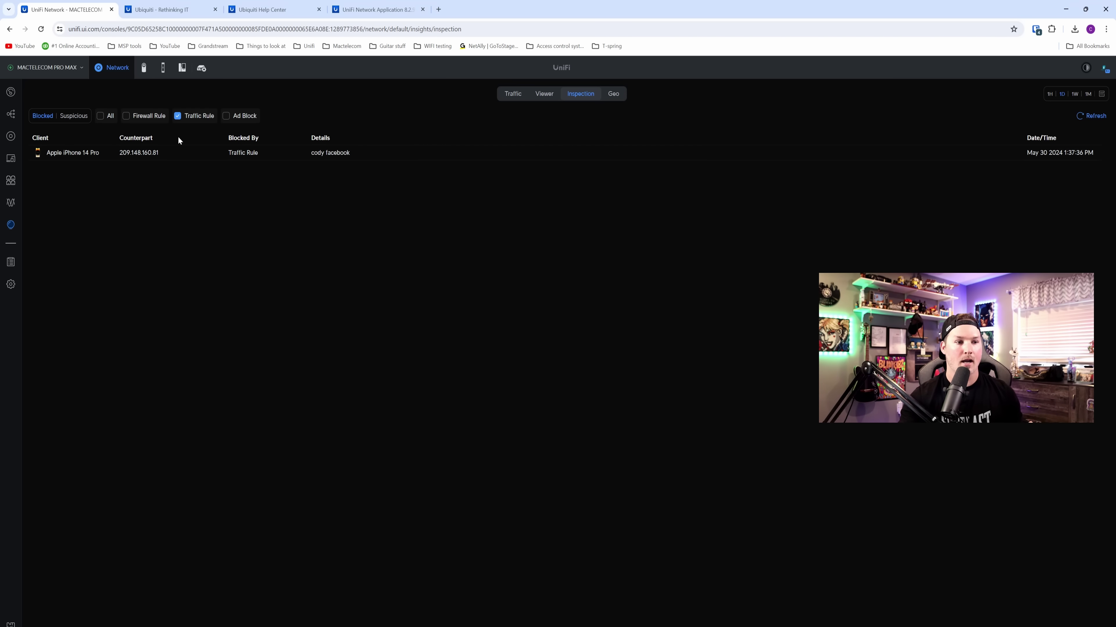
click(74, 116)
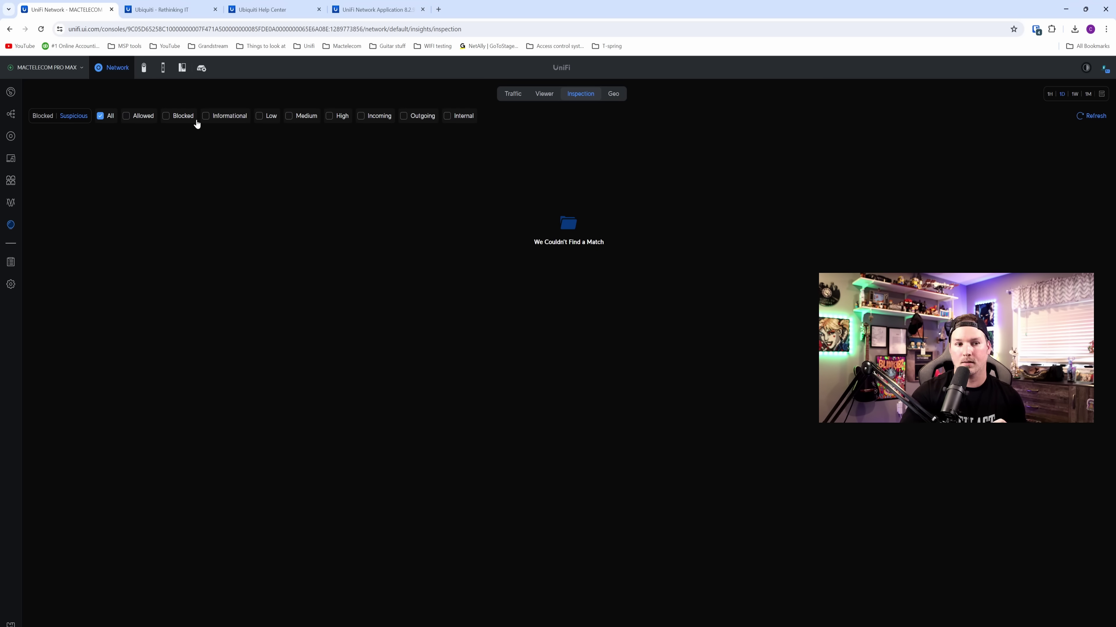
Browse the release-note screenshots of the inspection lists, then return to the new ACL rule form
key(ctrl+4)
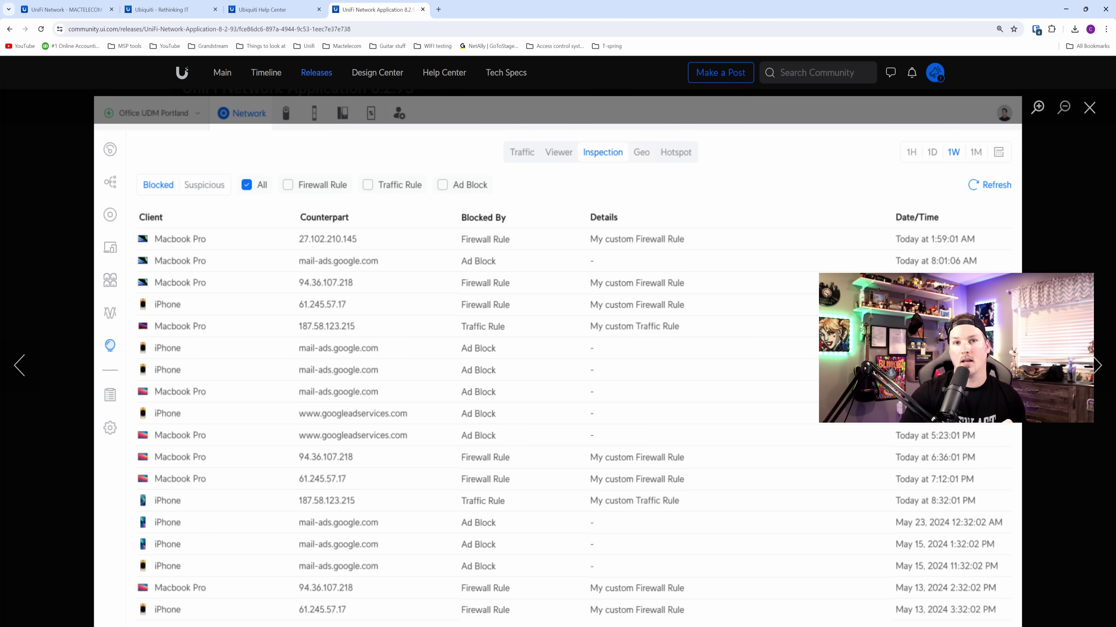
key(Right)
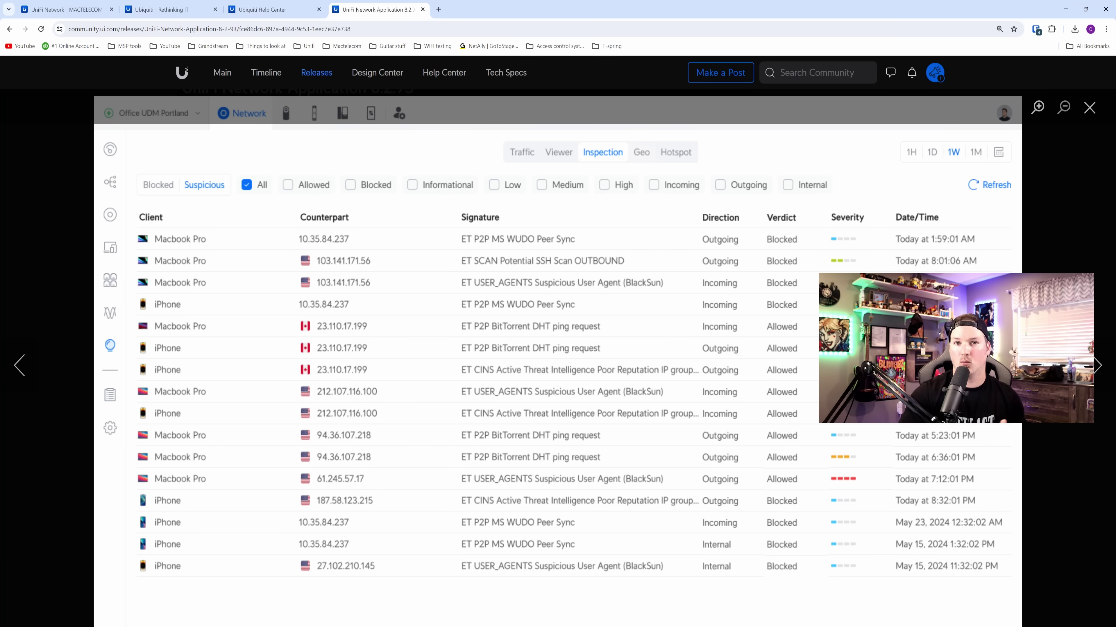
key(ctrl+1)
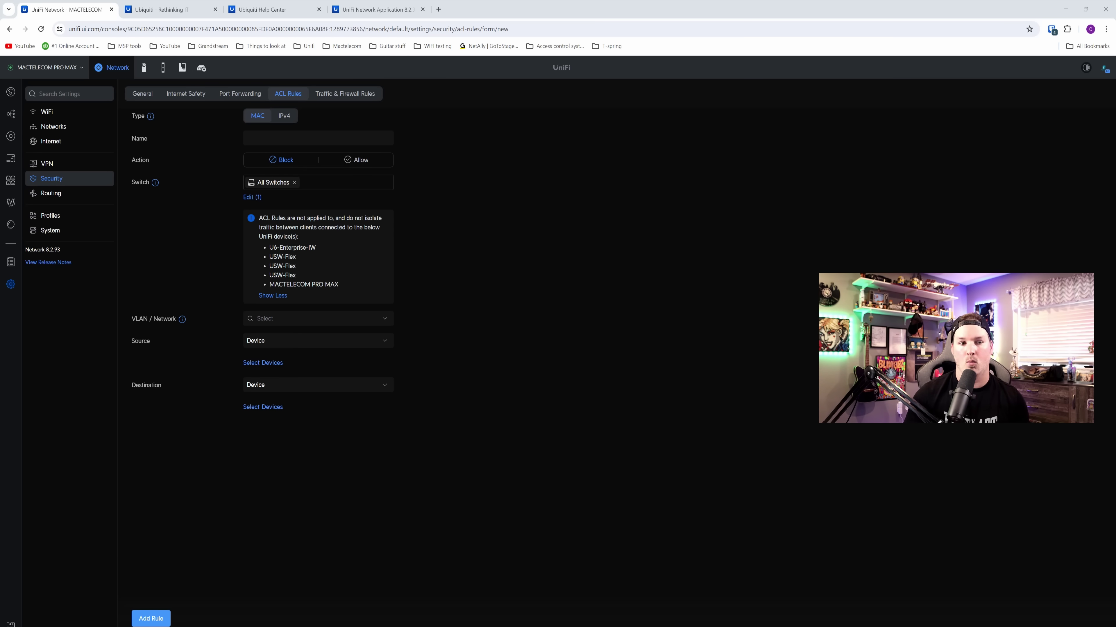
Name the MAC block rule for blocking the computer from the NAS, scoped to 192.168.10.0/24
text(Block Codys computer to NAS)
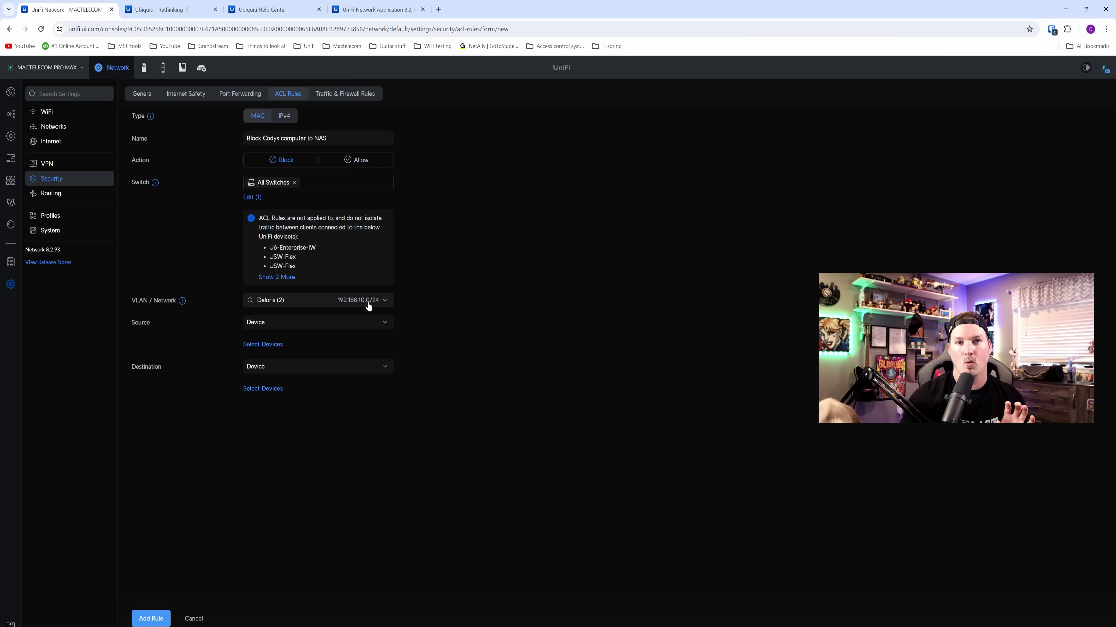
click(364, 324)
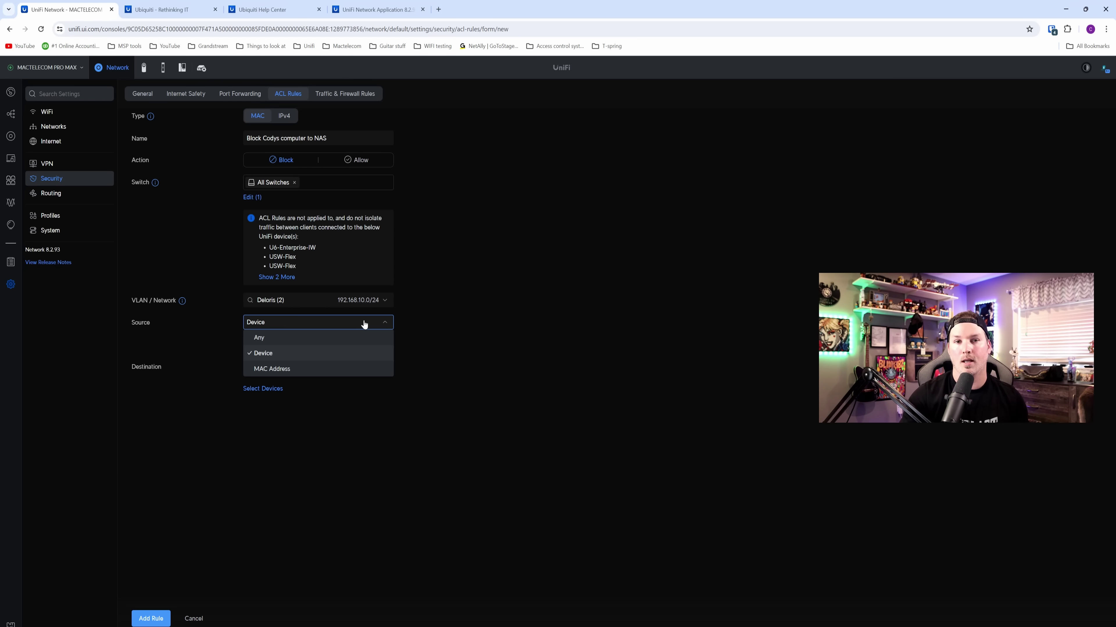
Set the ACL rule's source device to Mactelecom
click(544, 311)
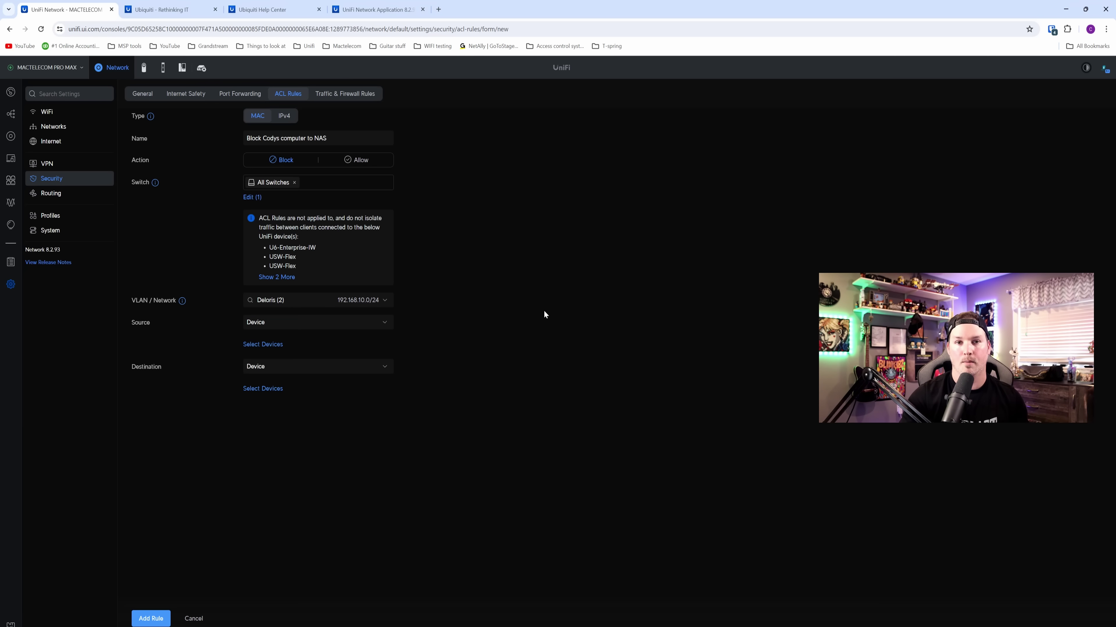
click(259, 344)
click(265, 367)
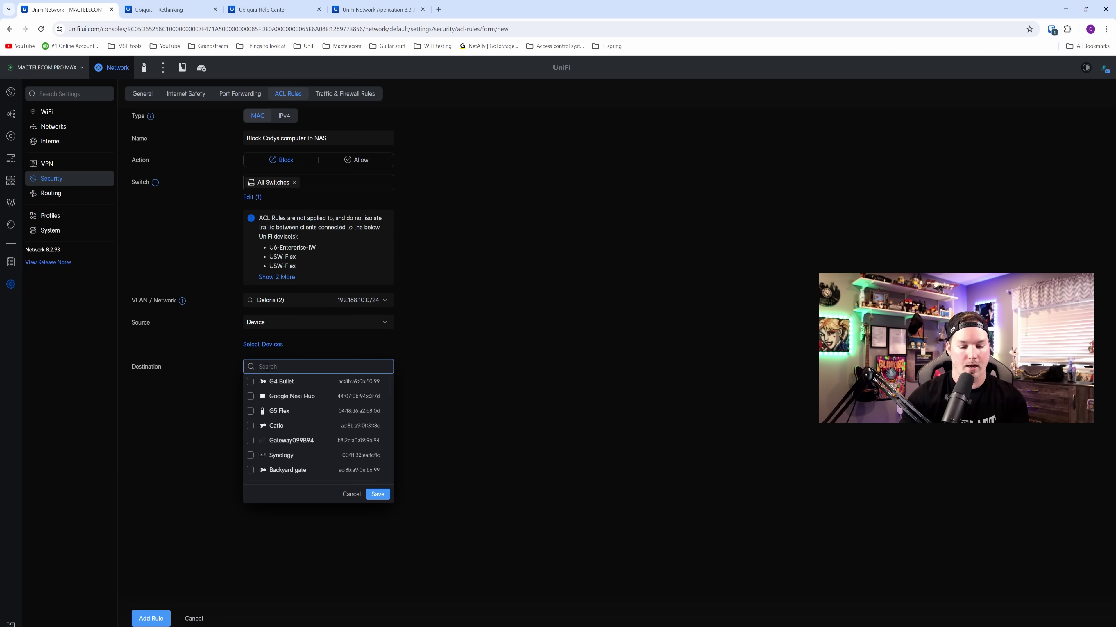
text(mac)
click(286, 382)
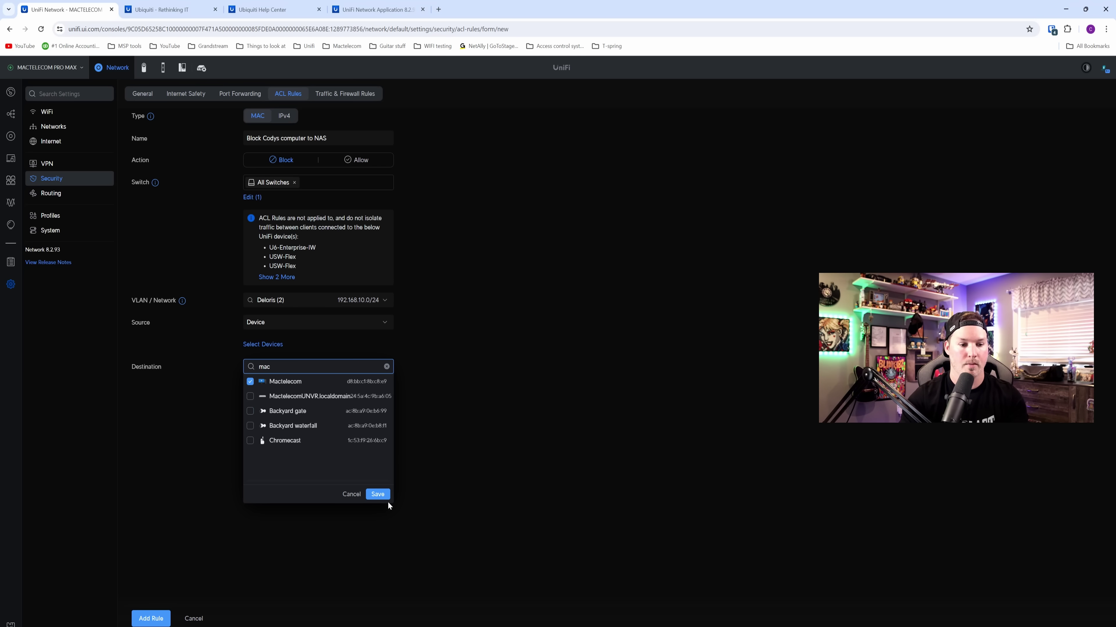
click(377, 494)
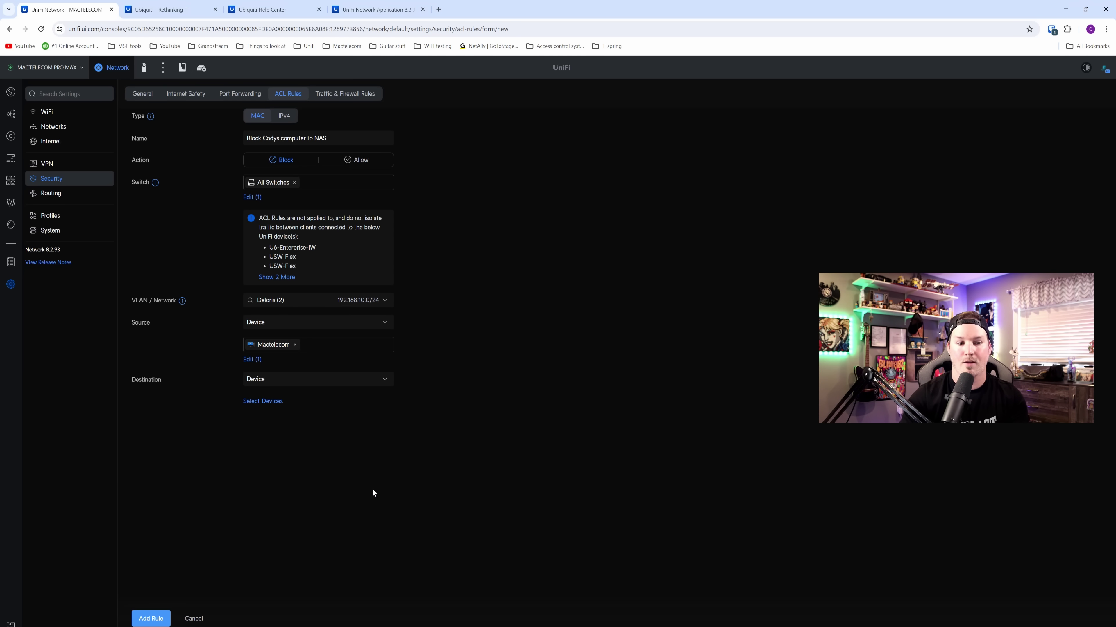
Set the ACL rule's destination device to Synology
click(262, 402)
click(290, 422)
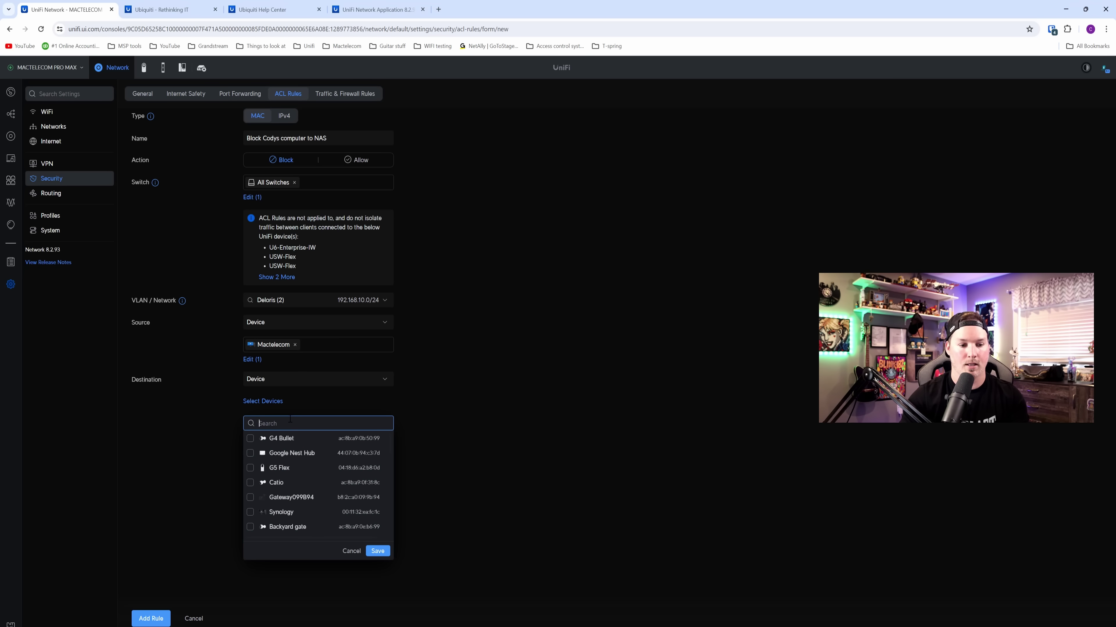
text(syn)
click(250, 438)
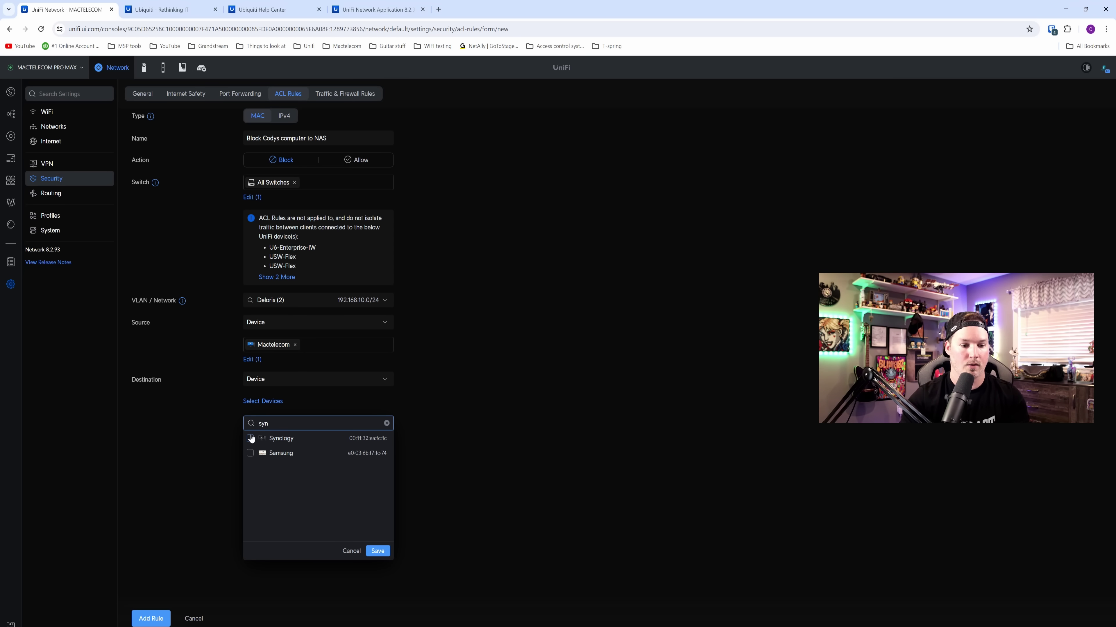
click(378, 551)
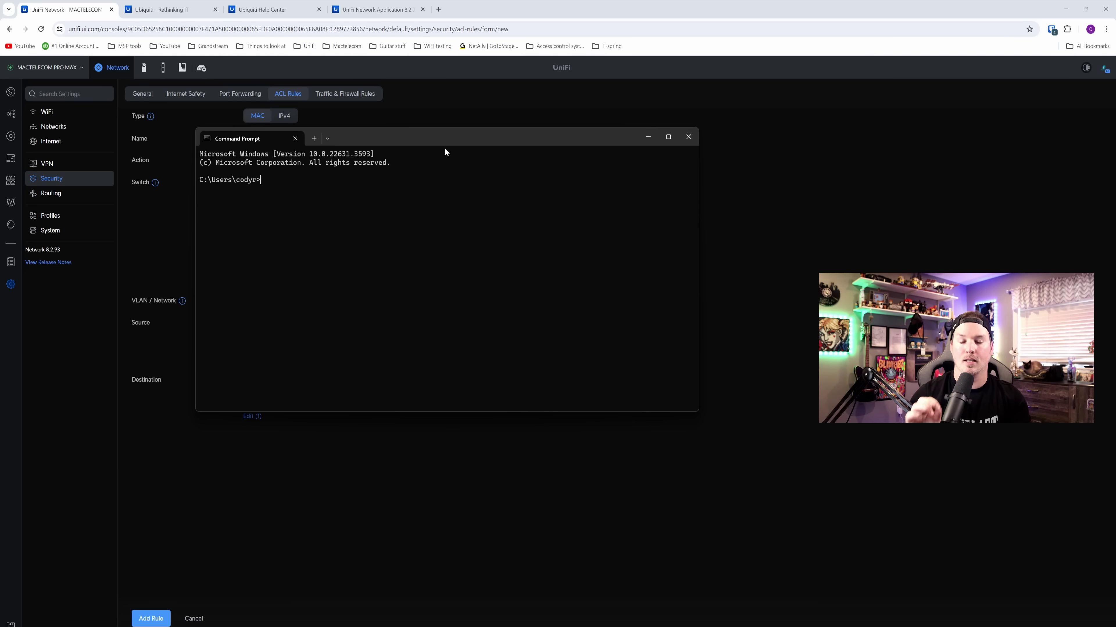
Run 'ping 192.168.10.220 -t' and watch the NAS keep replying
text(pin)
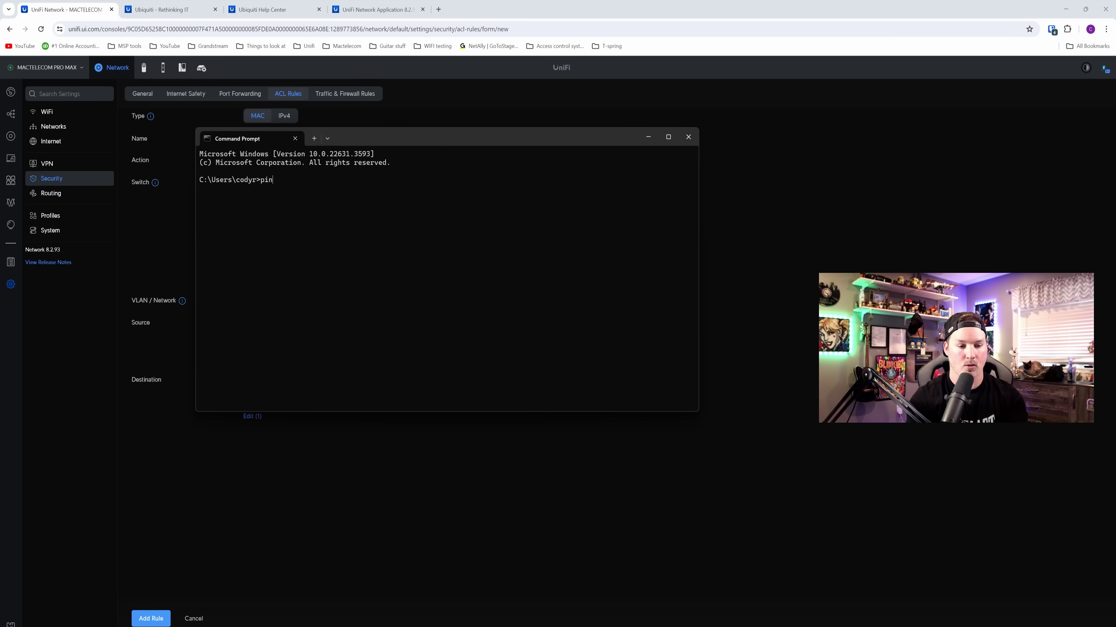
text(g 192.168.1)
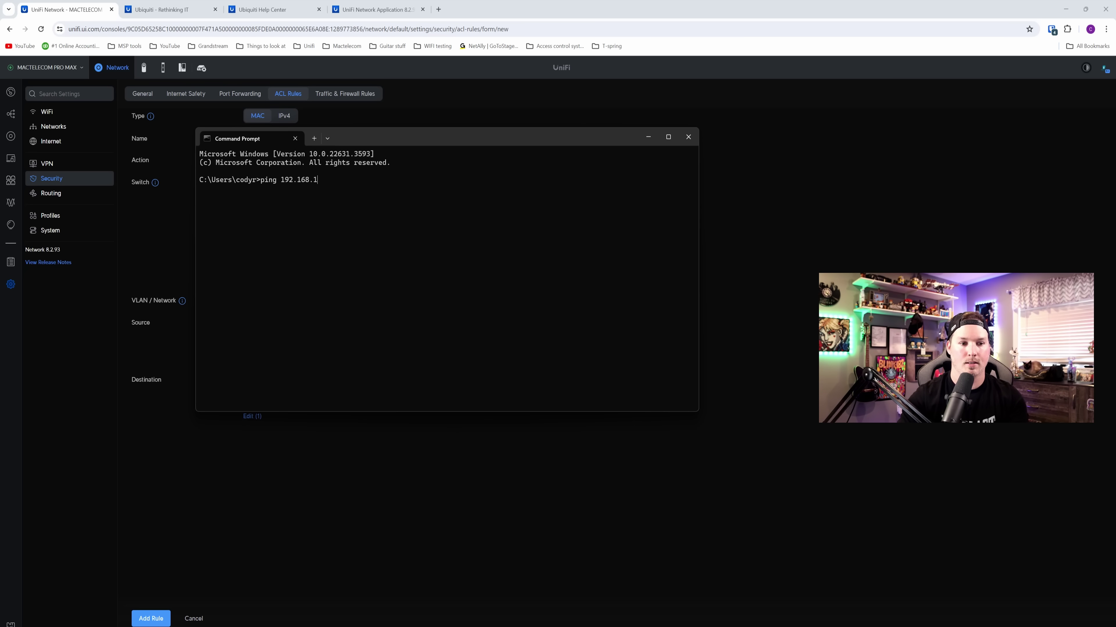
text(0.220 -t)
key(Return)
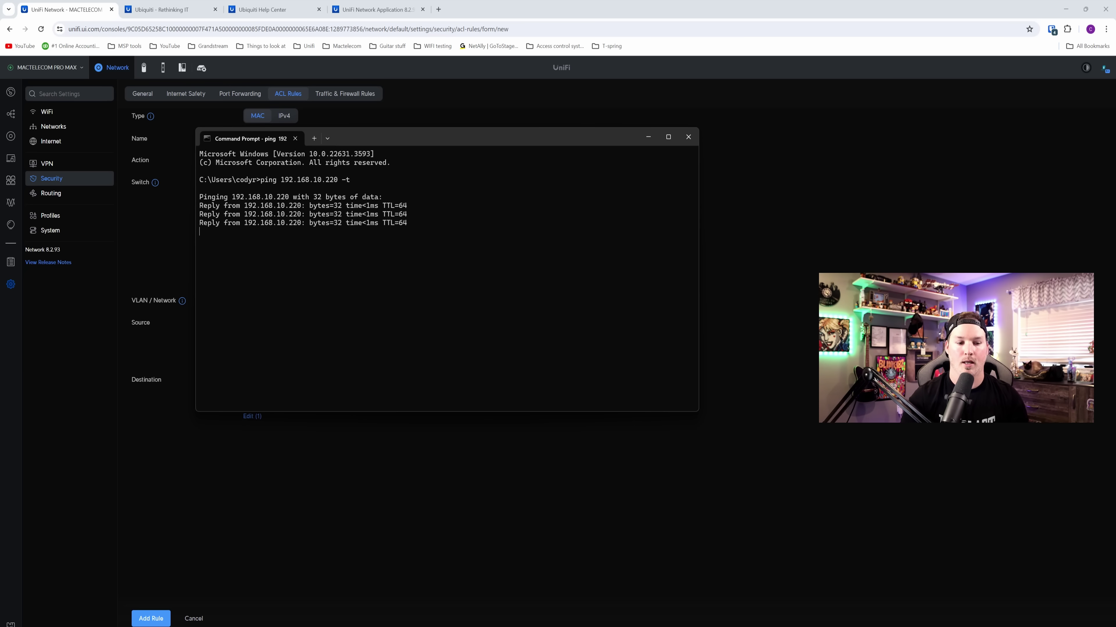
Add the finished ACL rule and bring the running ping window back
click(151, 619)
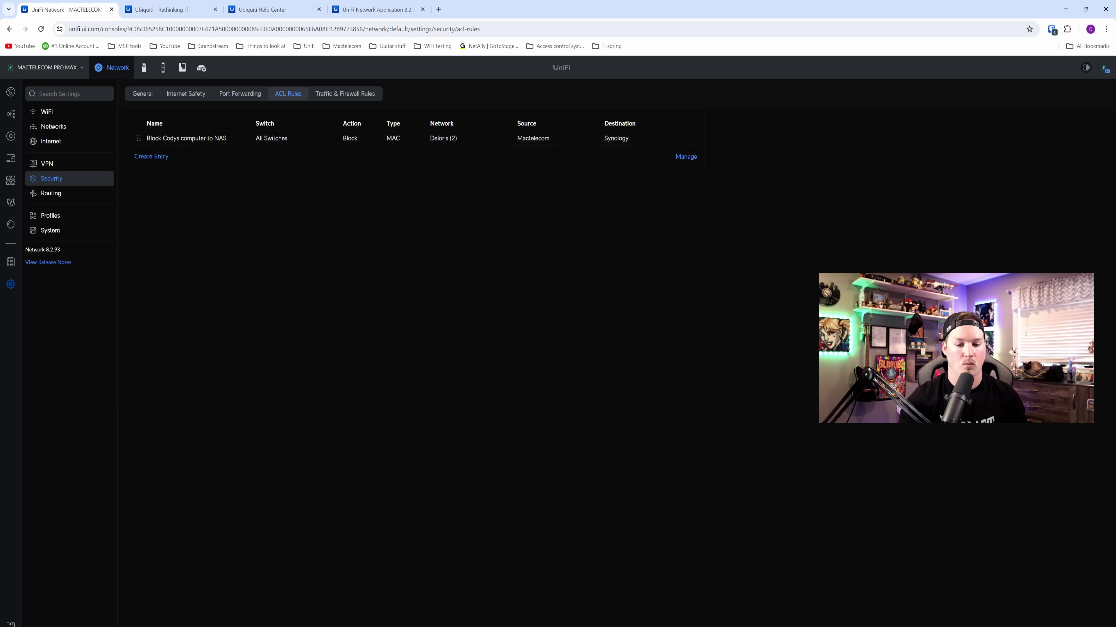
key(alt+Tab)
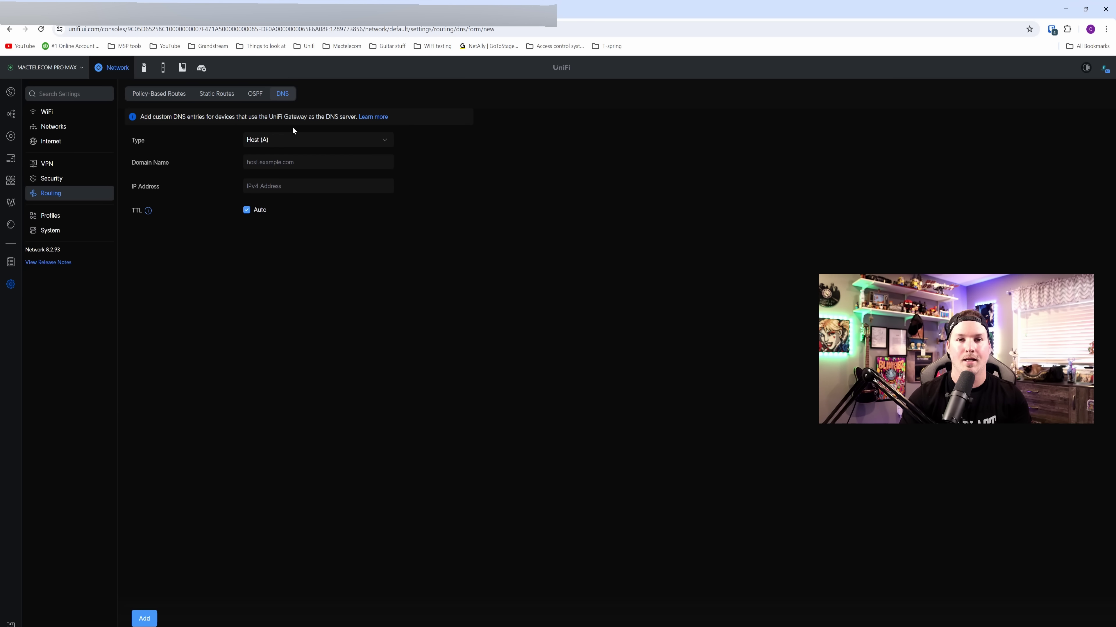
Save a Host (A) record mapping nas.mactelecomnetworks.com to 192.168.10.220
click(367, 140)
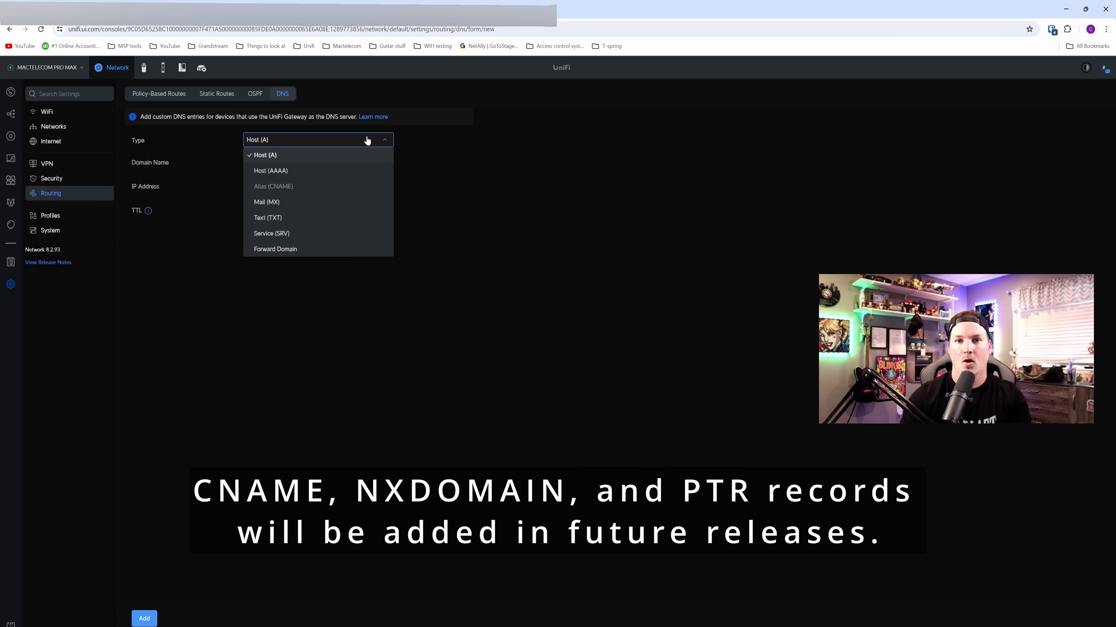
click(296, 155)
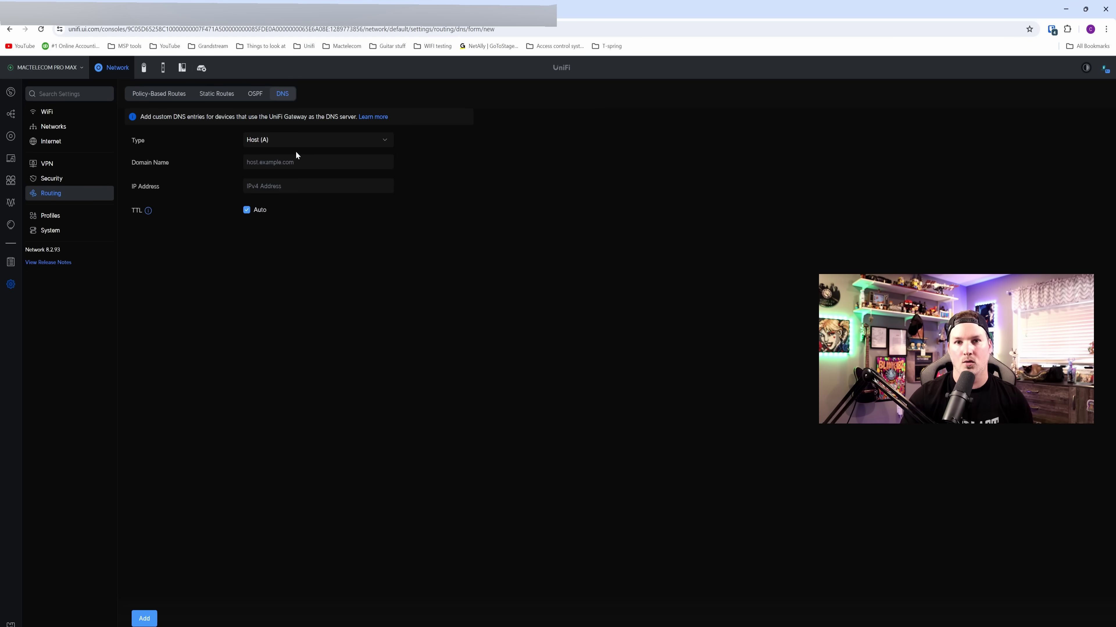
click(269, 164)
text(nas)
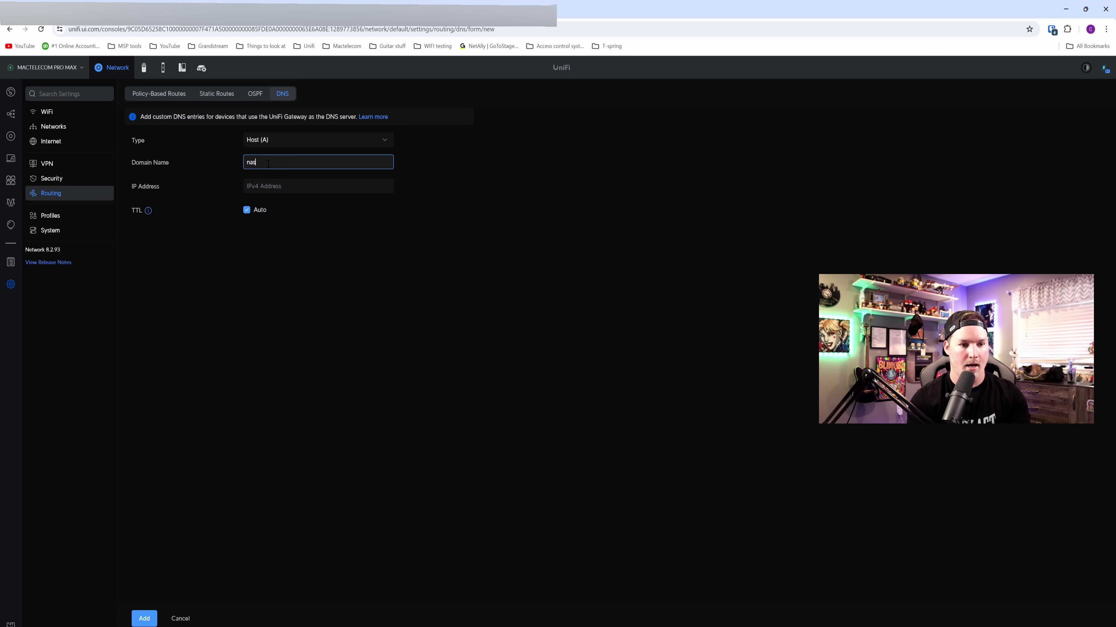
text(.mactelecomnetworks.com)
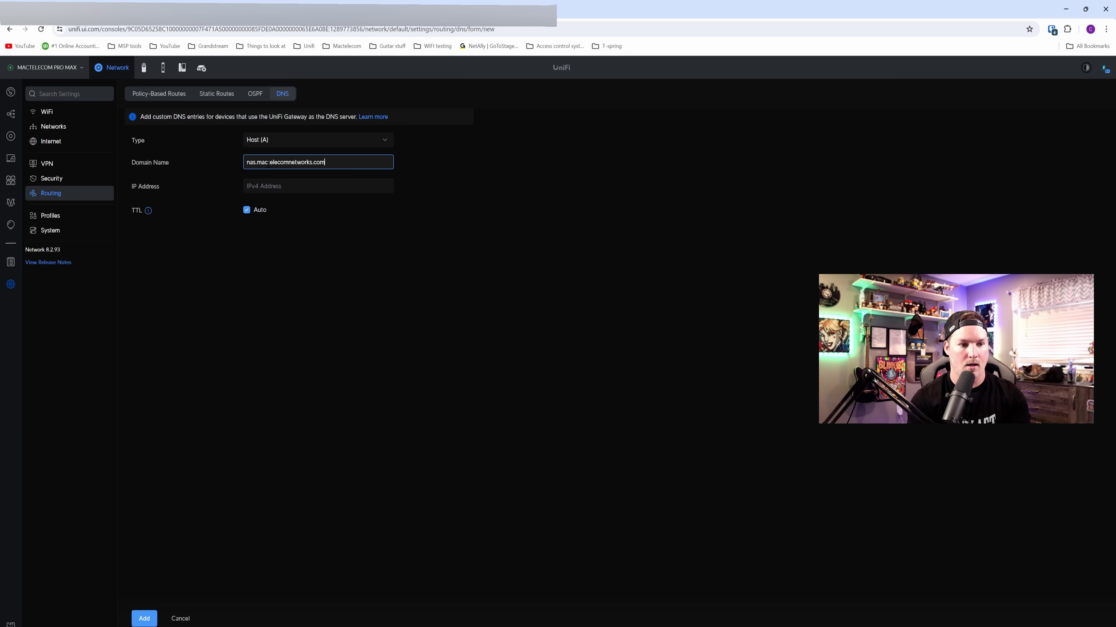
key(Tab)
text(19)
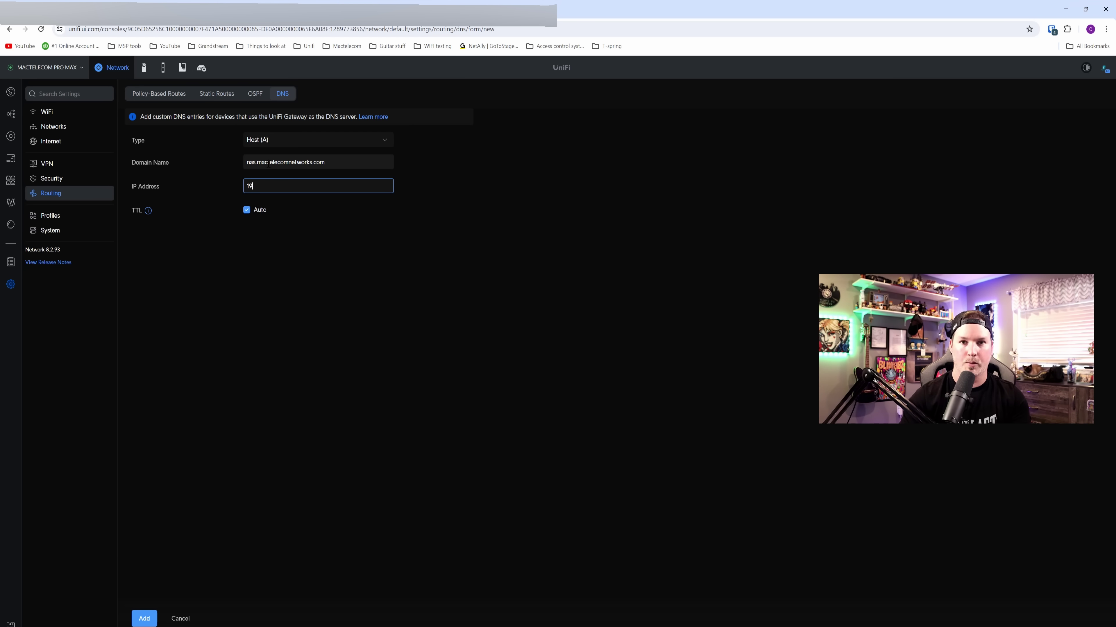
text(2.168.10.220)
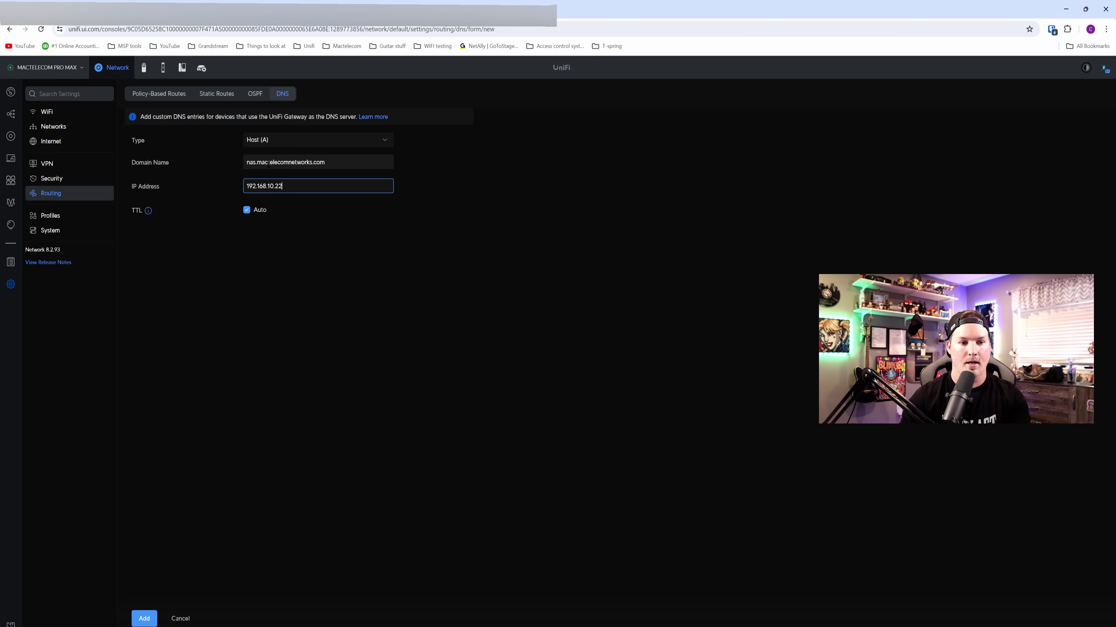
click(144, 618)
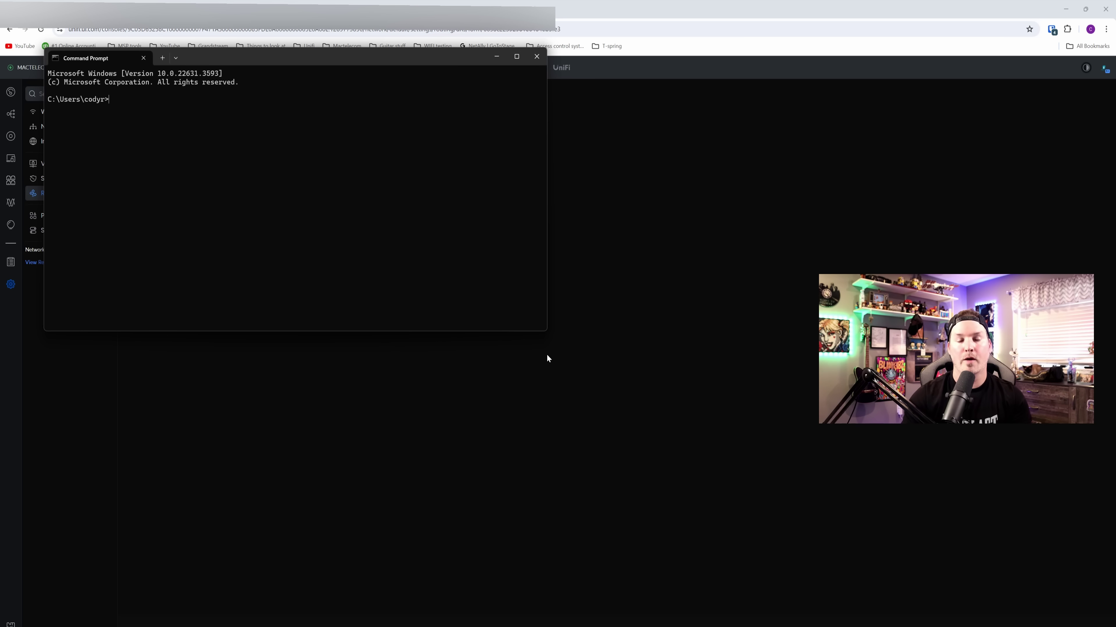
Run 'ping nas.mactelecomnetworks.com' and confirm it resolves to 192.168.10.220
right_click(270, 172)
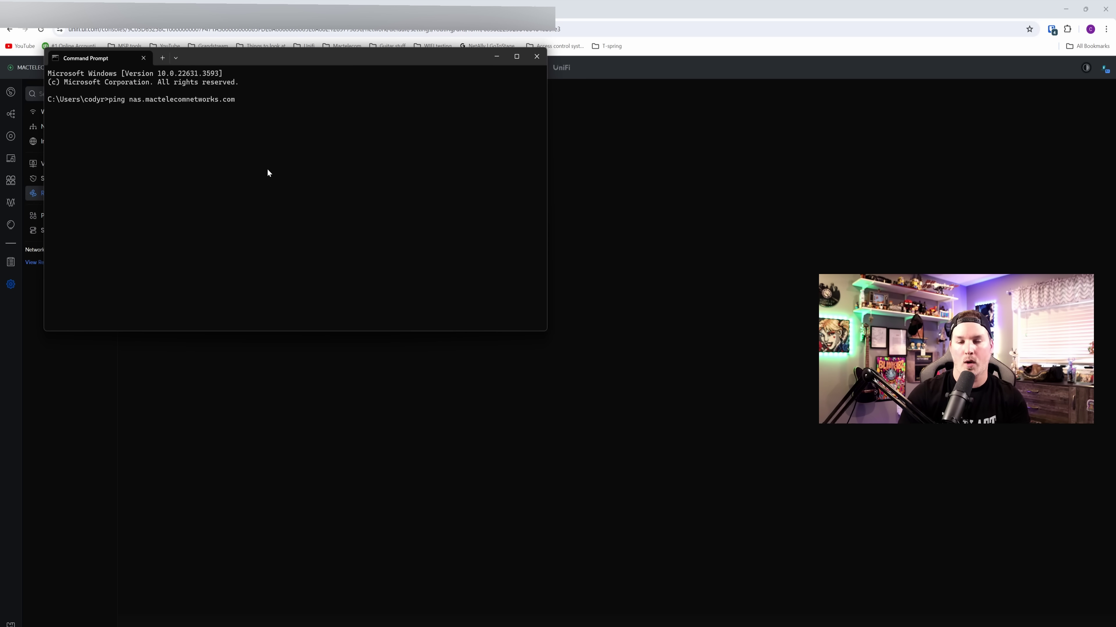
key(Return)
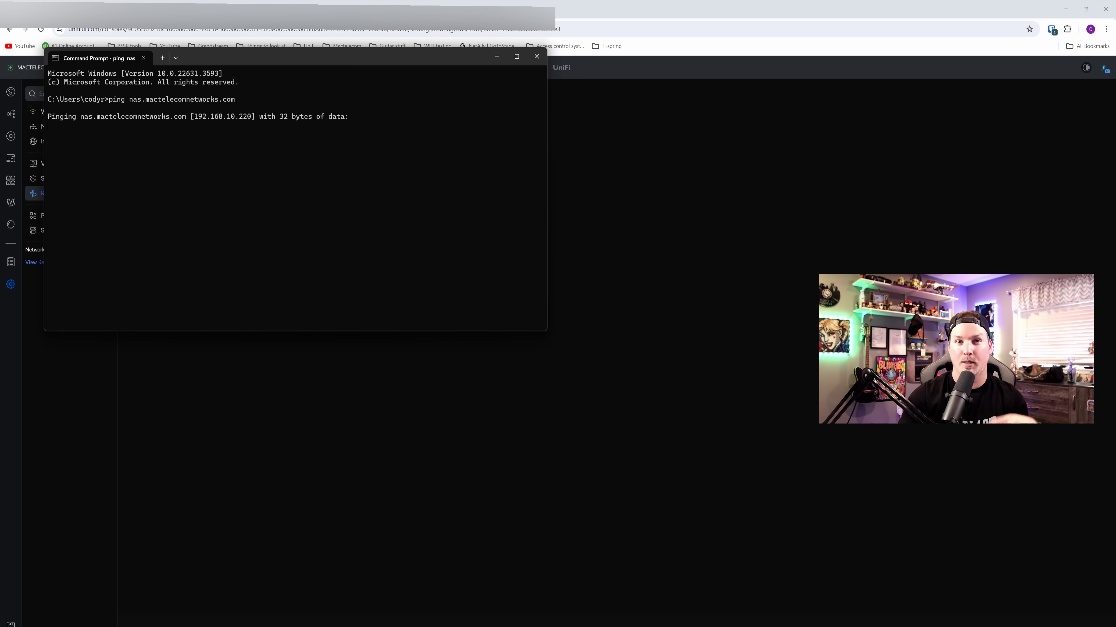
Remove the computer-to-NAS block rule from Security > ACL Rules
click(715, 186)
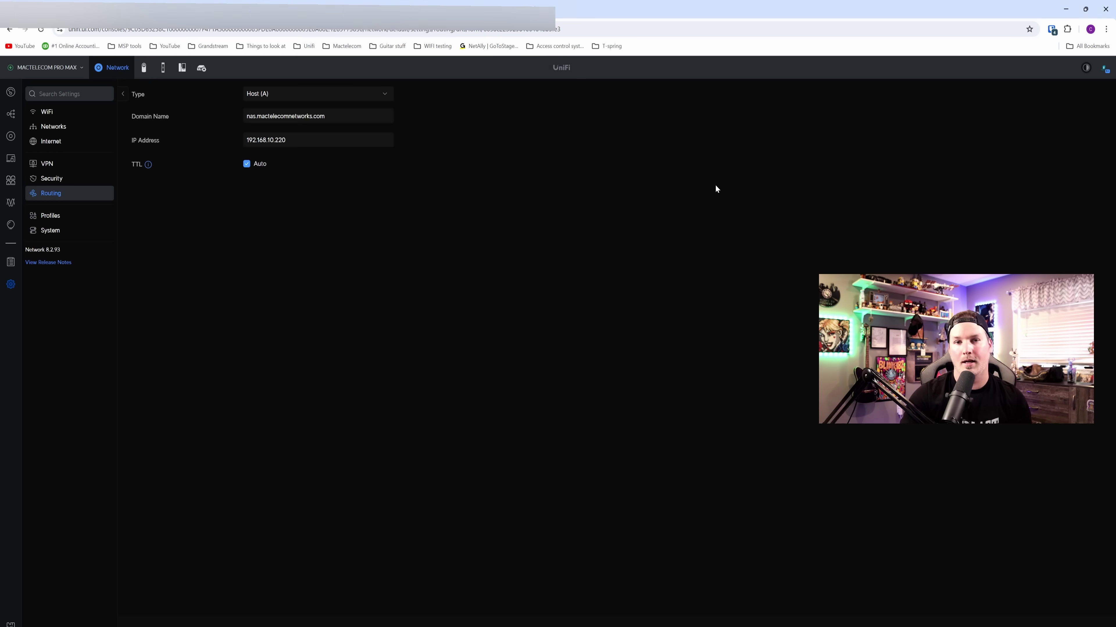
click(65, 183)
click(299, 97)
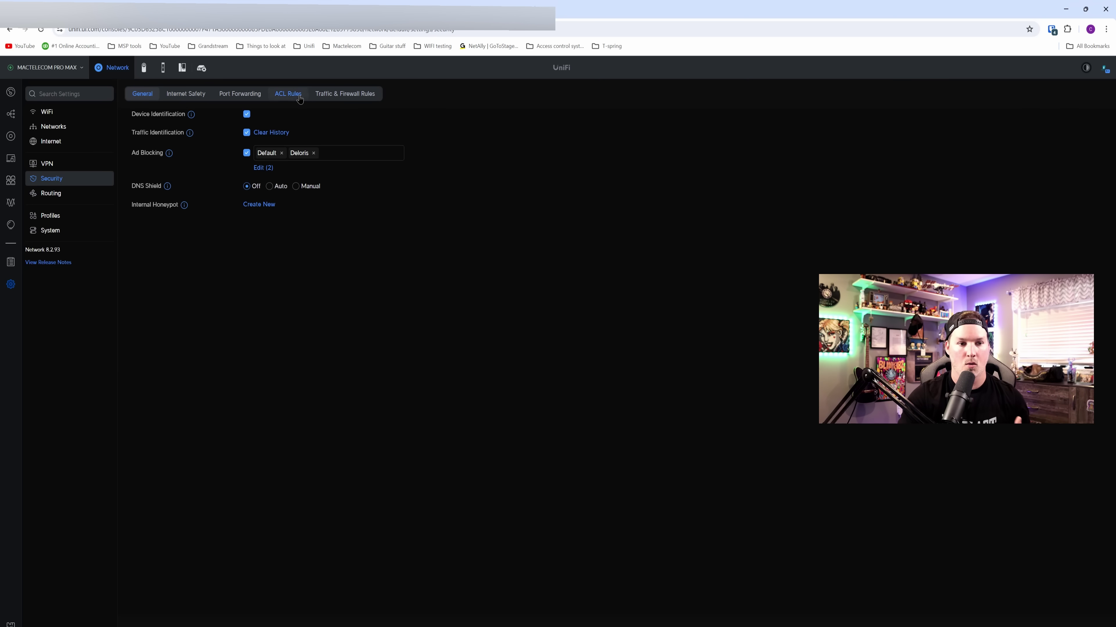
click(685, 157)
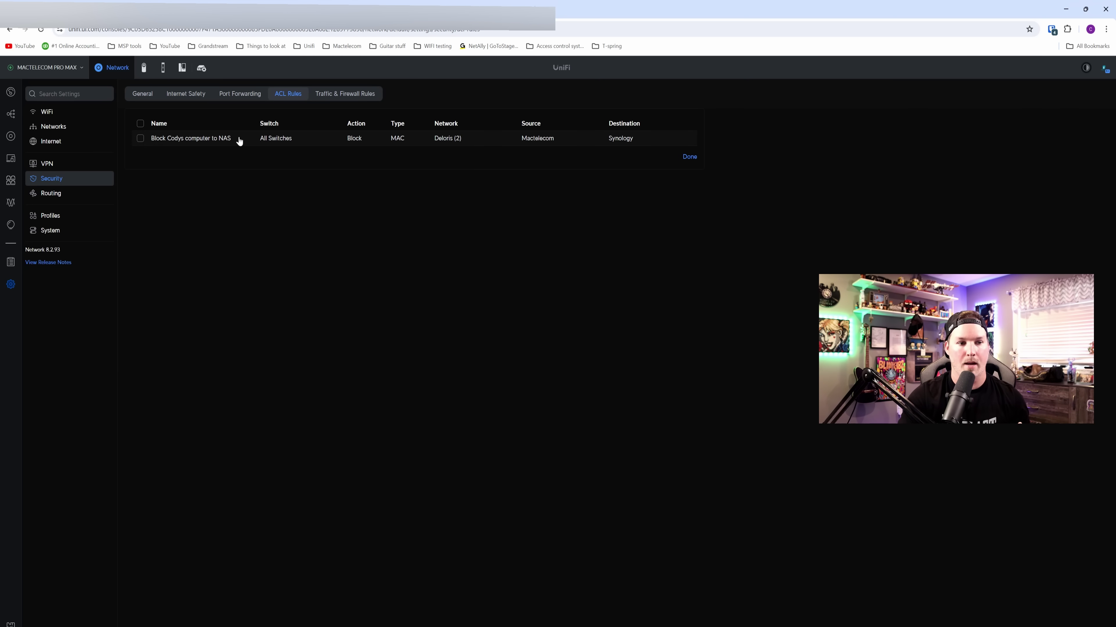
click(140, 138)
click(185, 157)
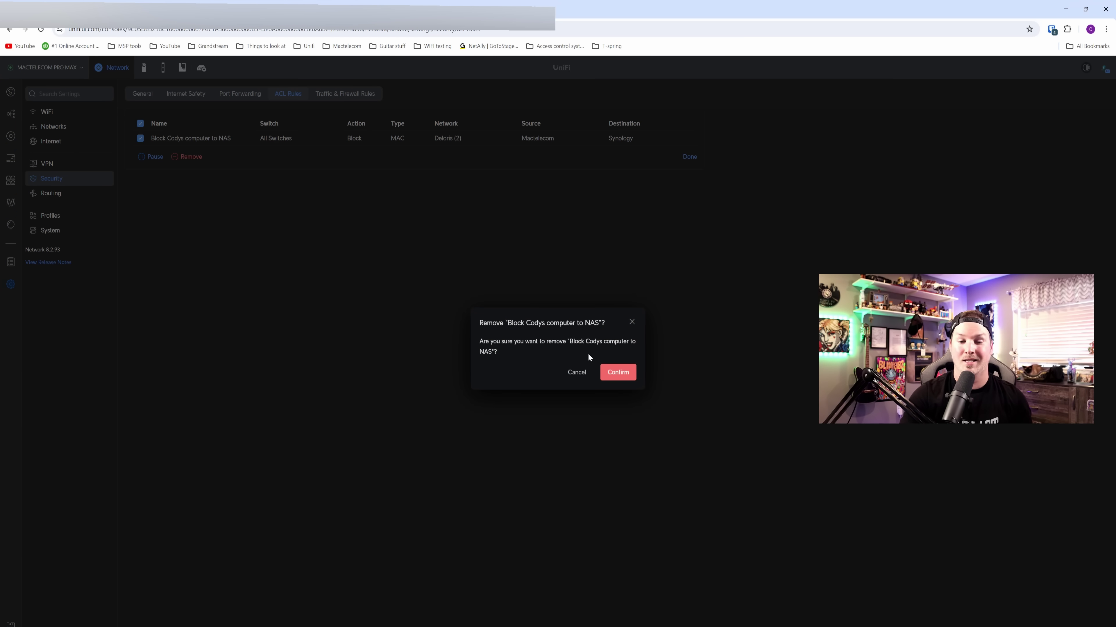
click(633, 379)
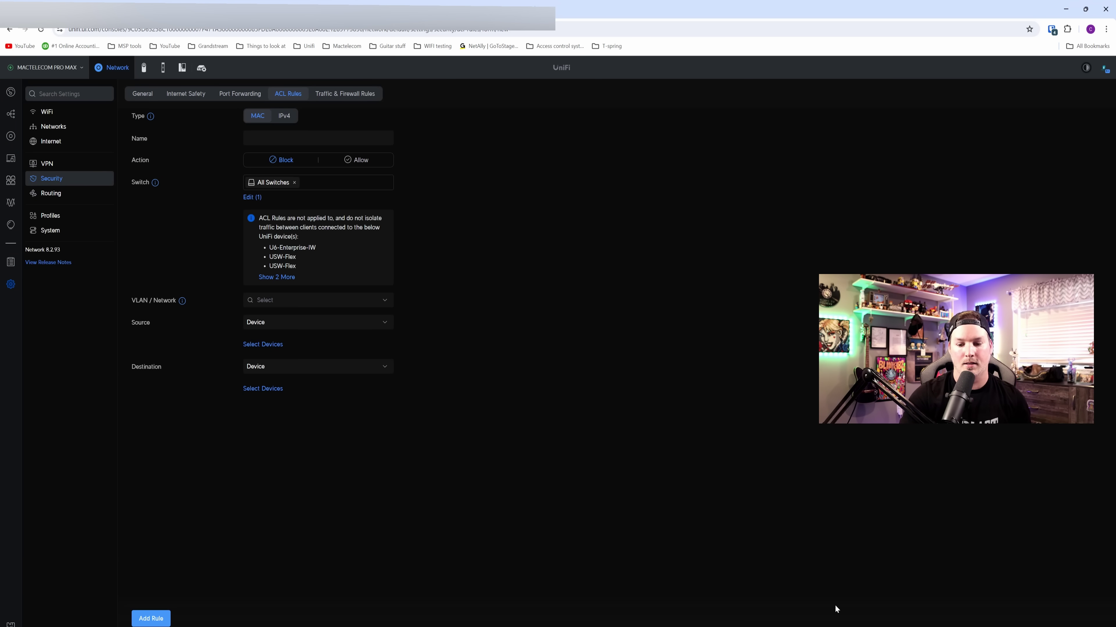
Stop the running ping and rerun 'ping nas.mactelecomnetworks.com' to get replies
click(906, 621)
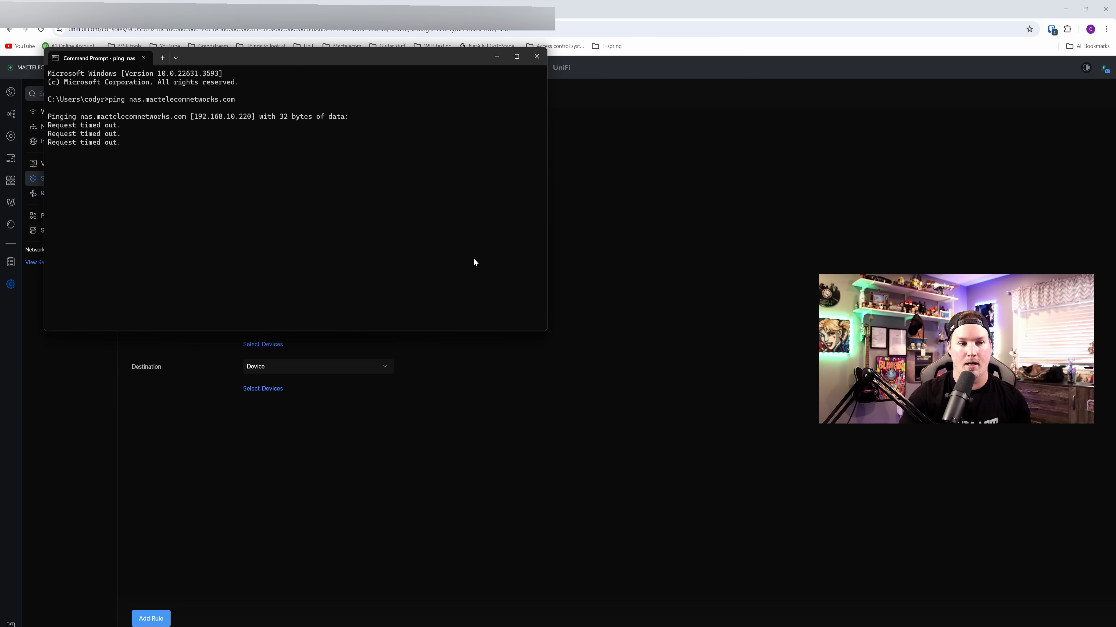
key(ctrl+c)
key(Up)
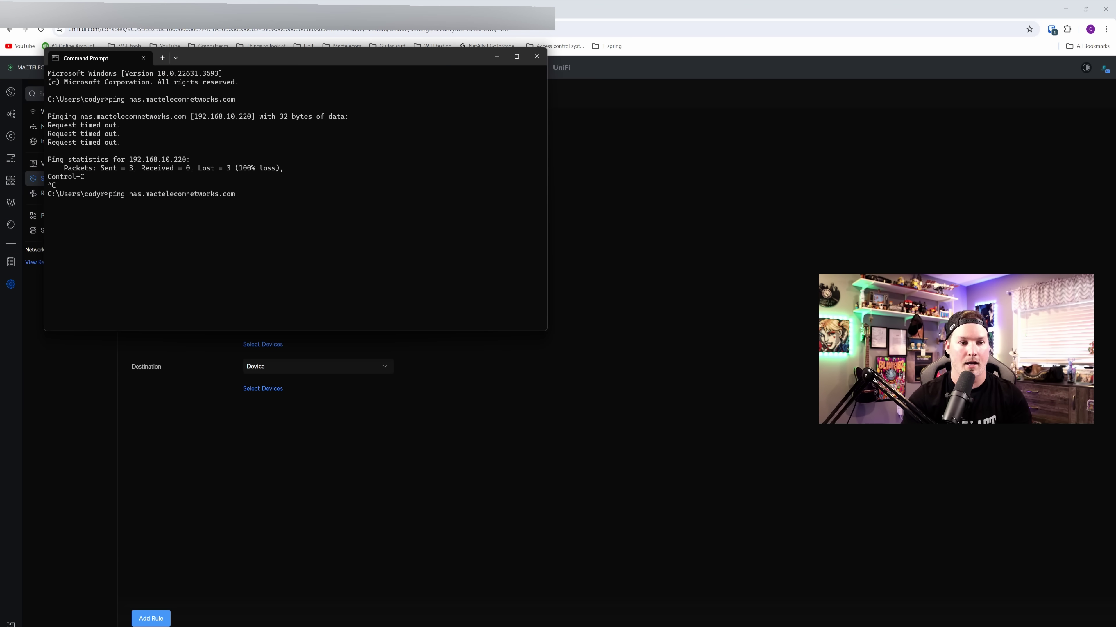
key(Return)
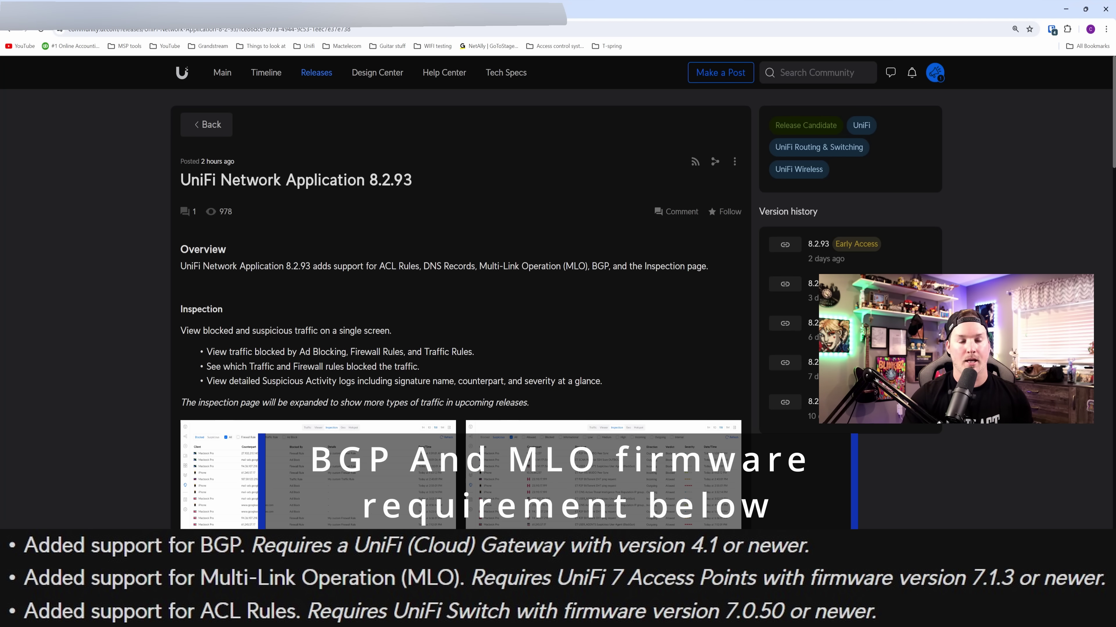
Abandon the unsaved alsa network form and show Routing's Policy-Based Routes, listing the Test route via Secondary (WAN2)
click(66, 10)
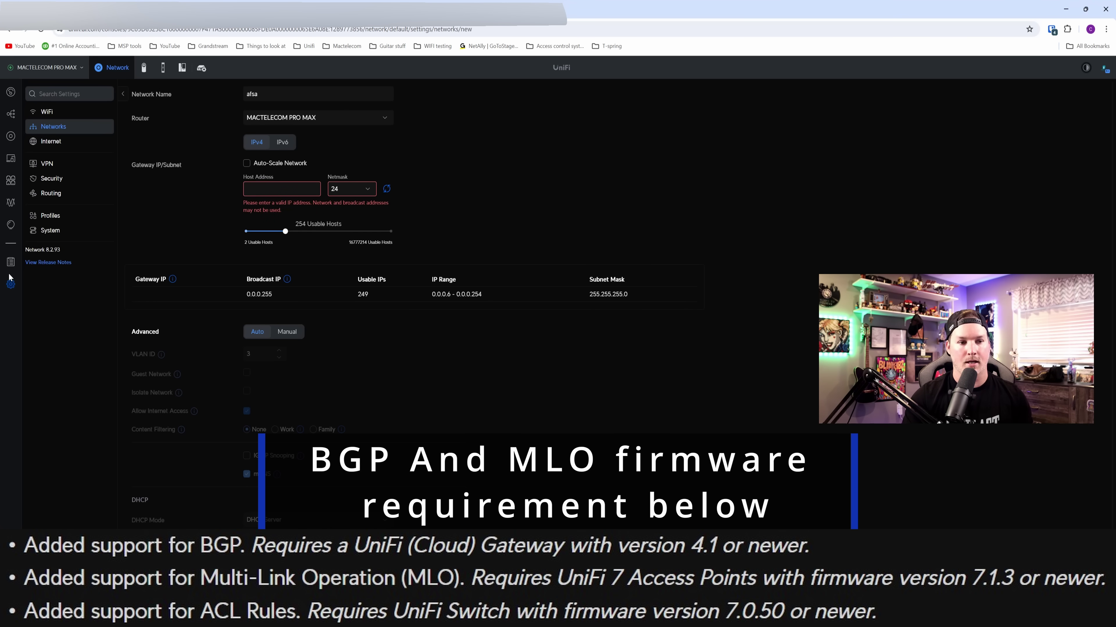
click(57, 193)
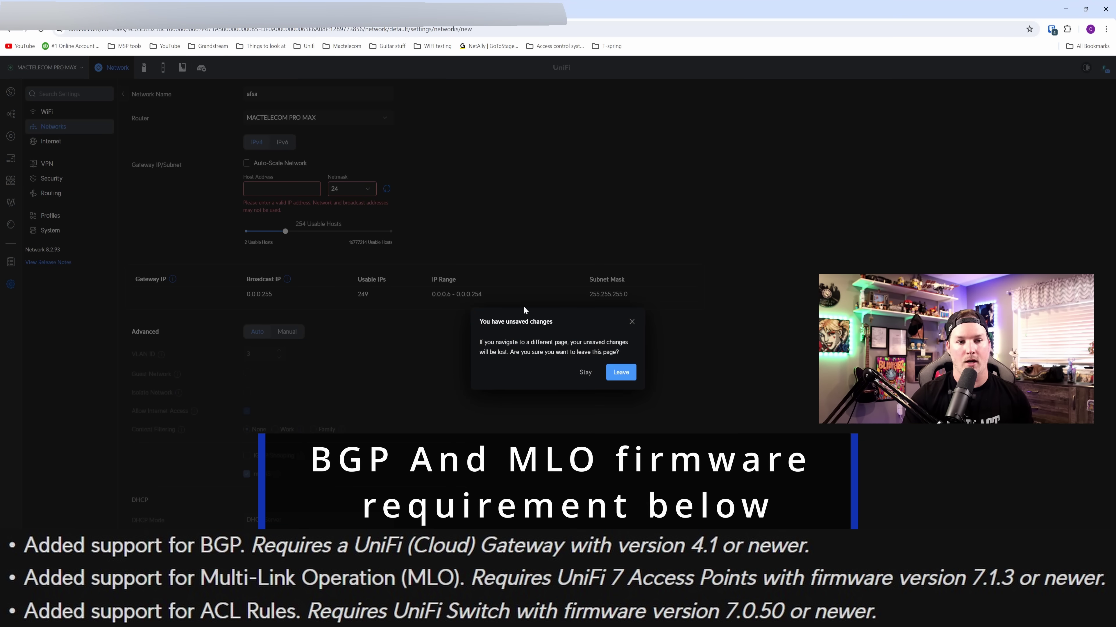
click(621, 372)
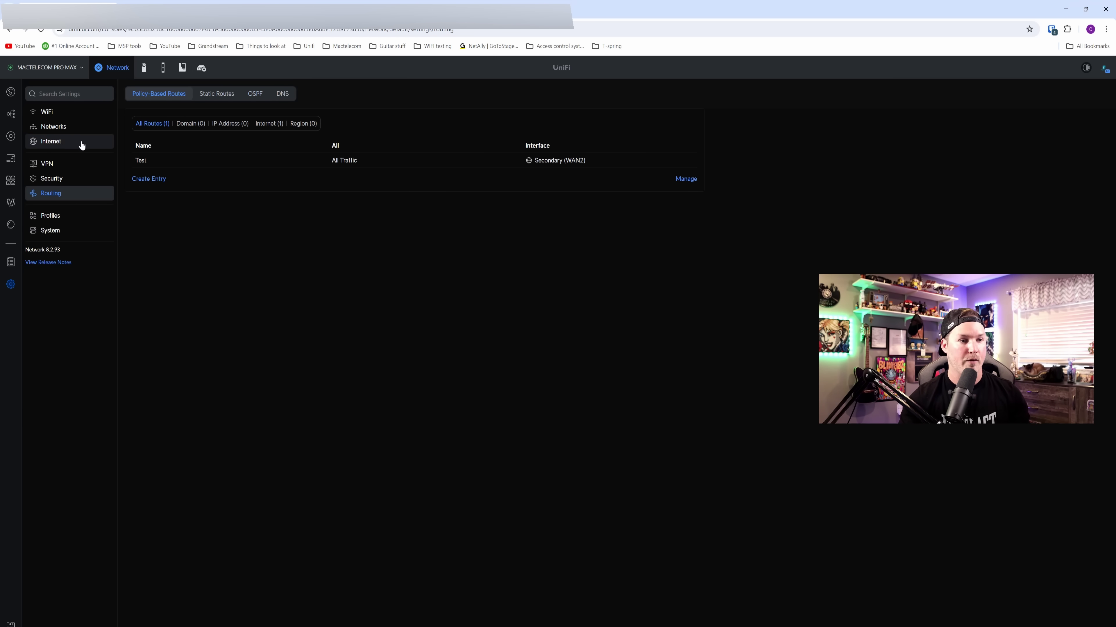
Create a virtual network named 'test' with Auto-Scale Network off and host address 100.1.1.1
click(68, 129)
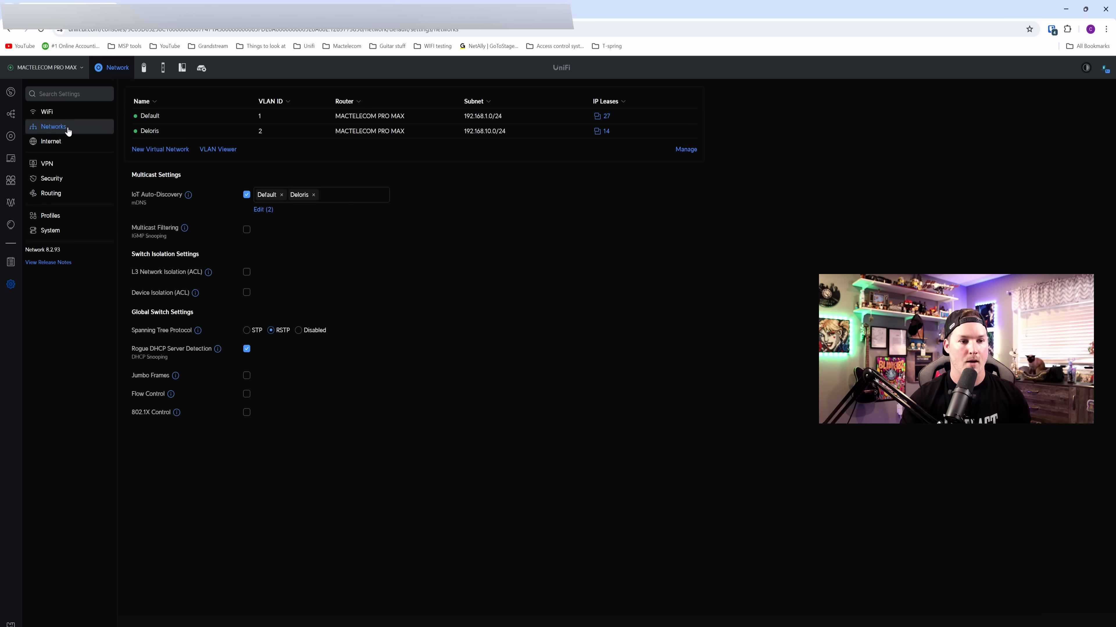
click(153, 150)
text(test)
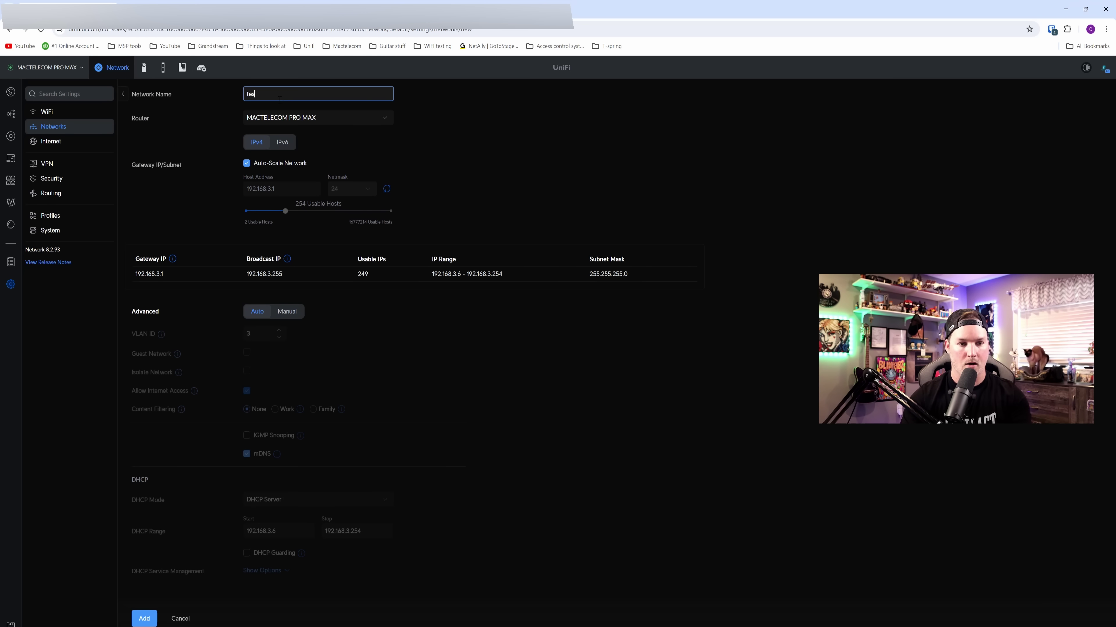
click(259, 165)
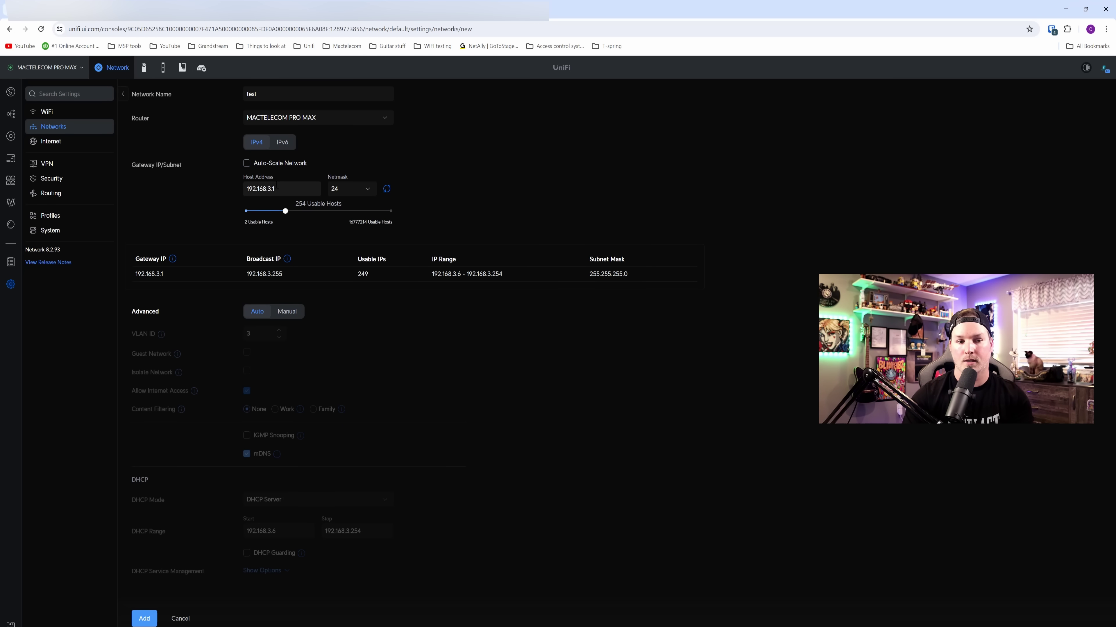
double_click(246, 187)
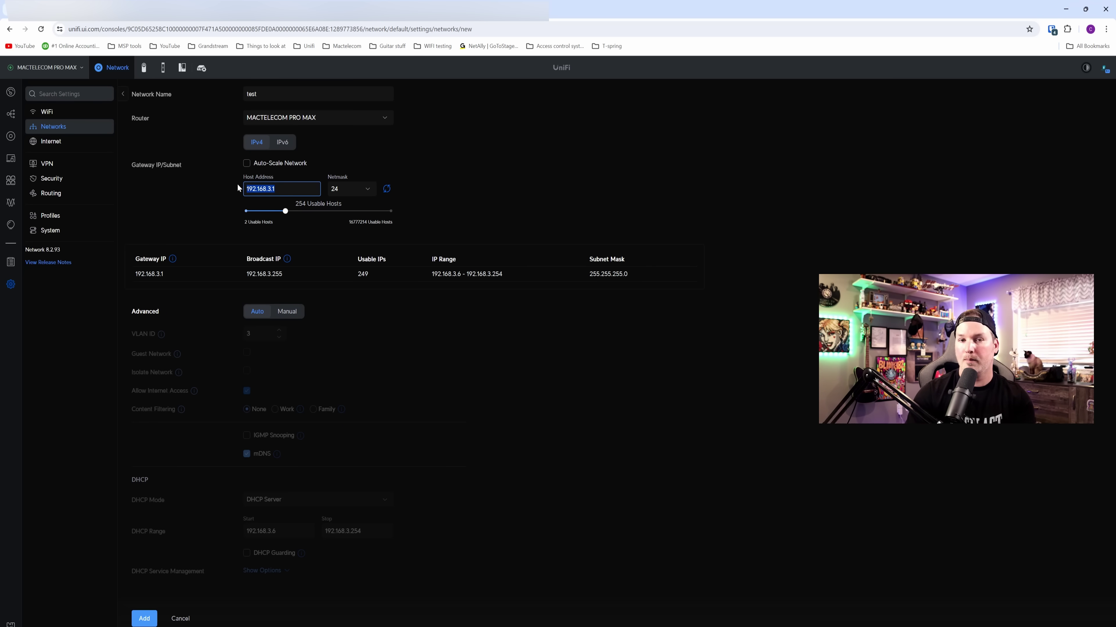
text(100.1.1.)
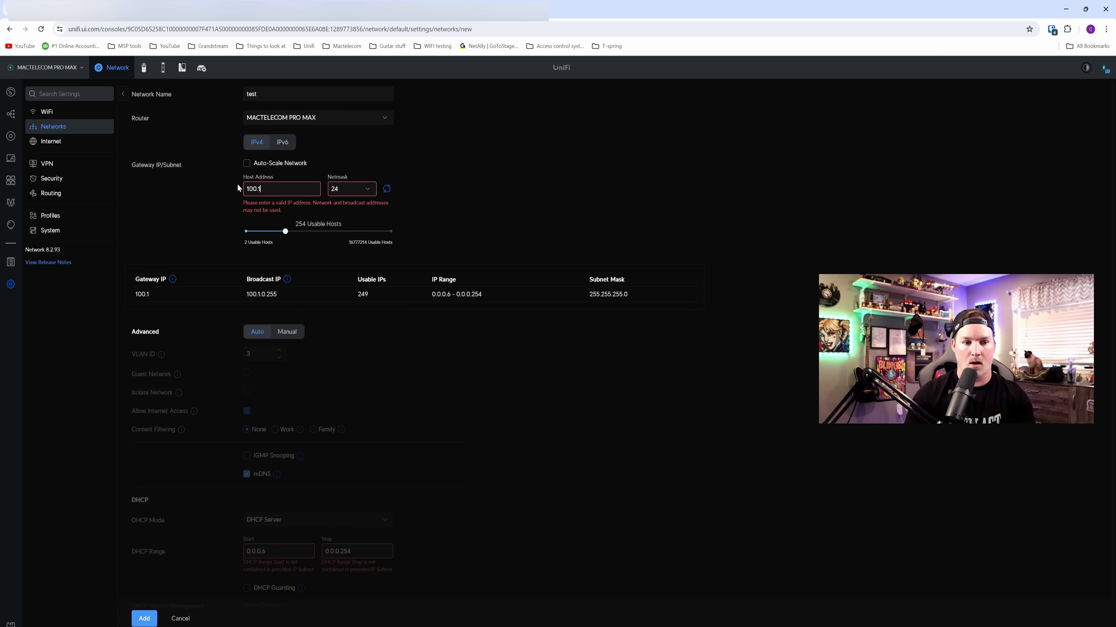
text(1)
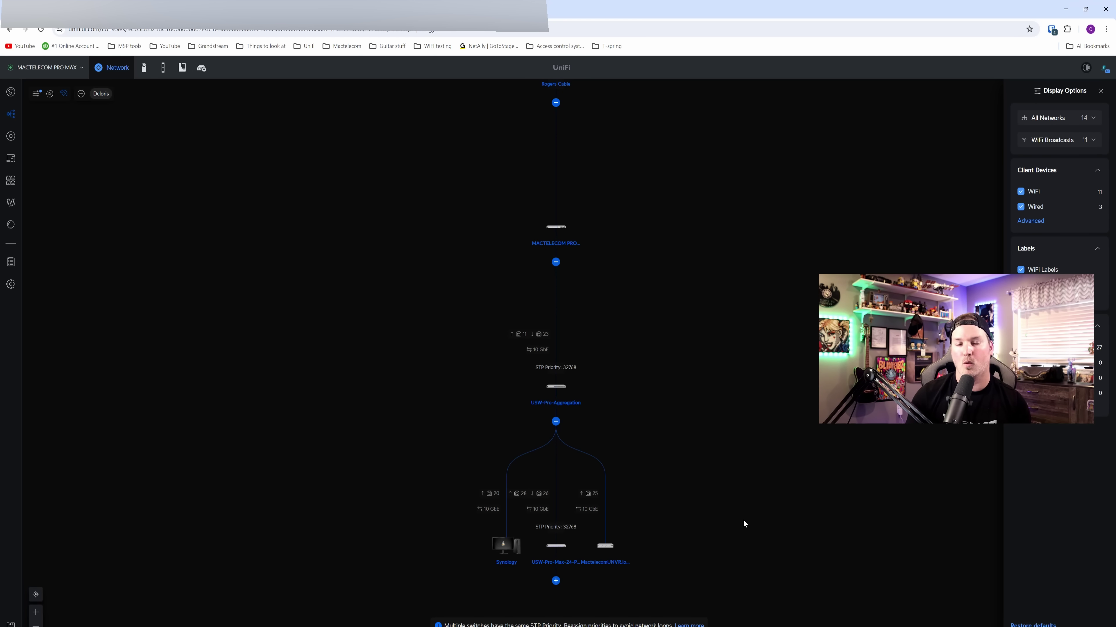
Check the USW-Pro-8-PoE port VLAN assignments, then view the six access point radios with their channels and widths
click(10, 181)
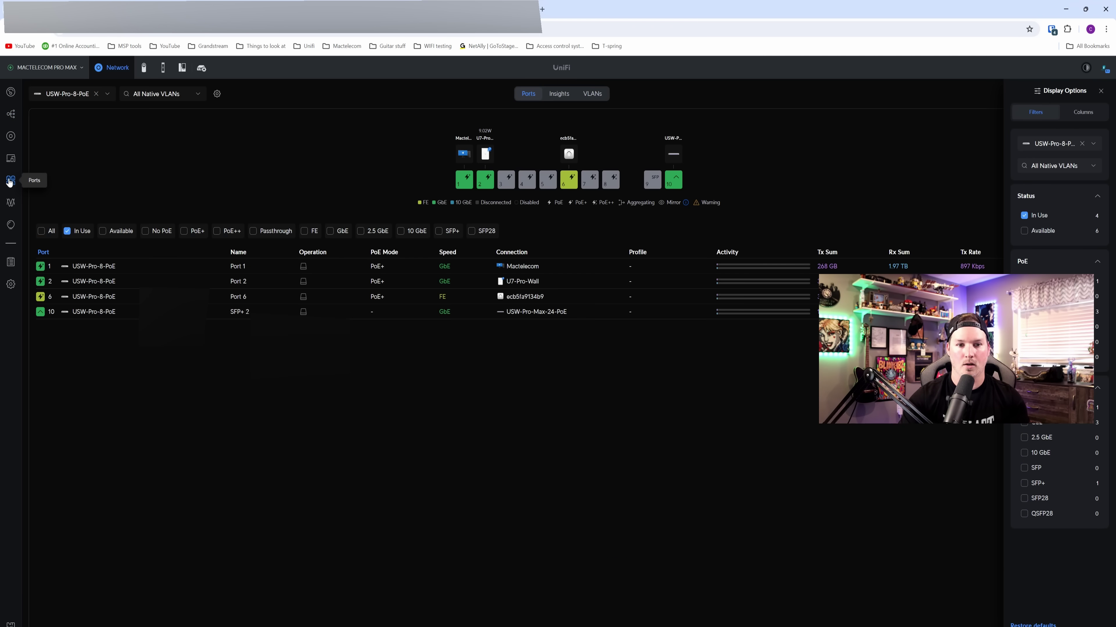
click(591, 95)
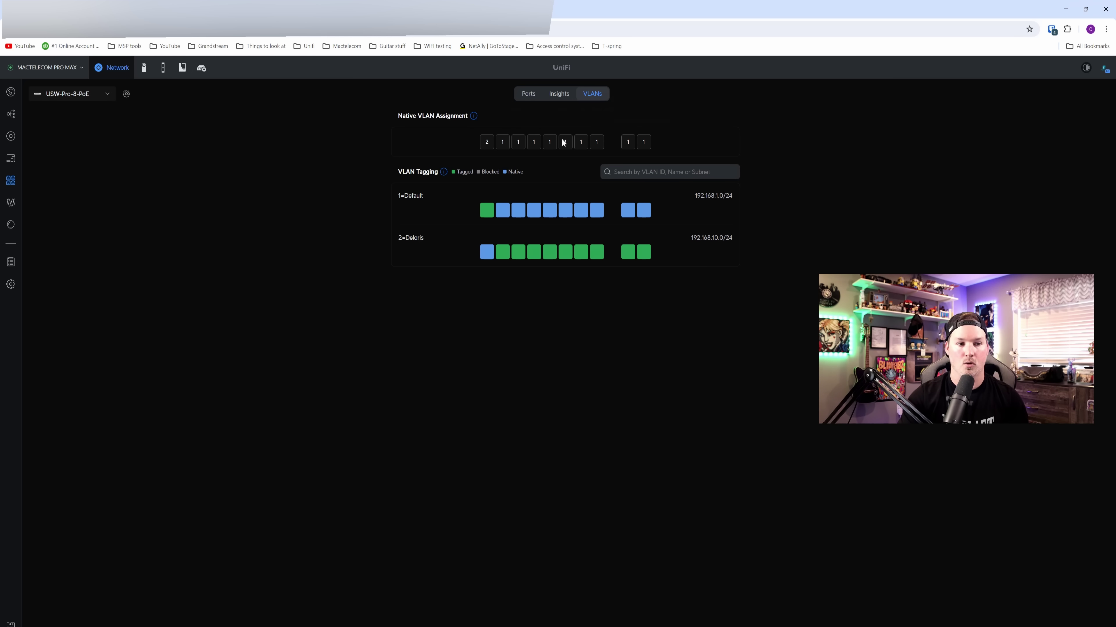
click(11, 202)
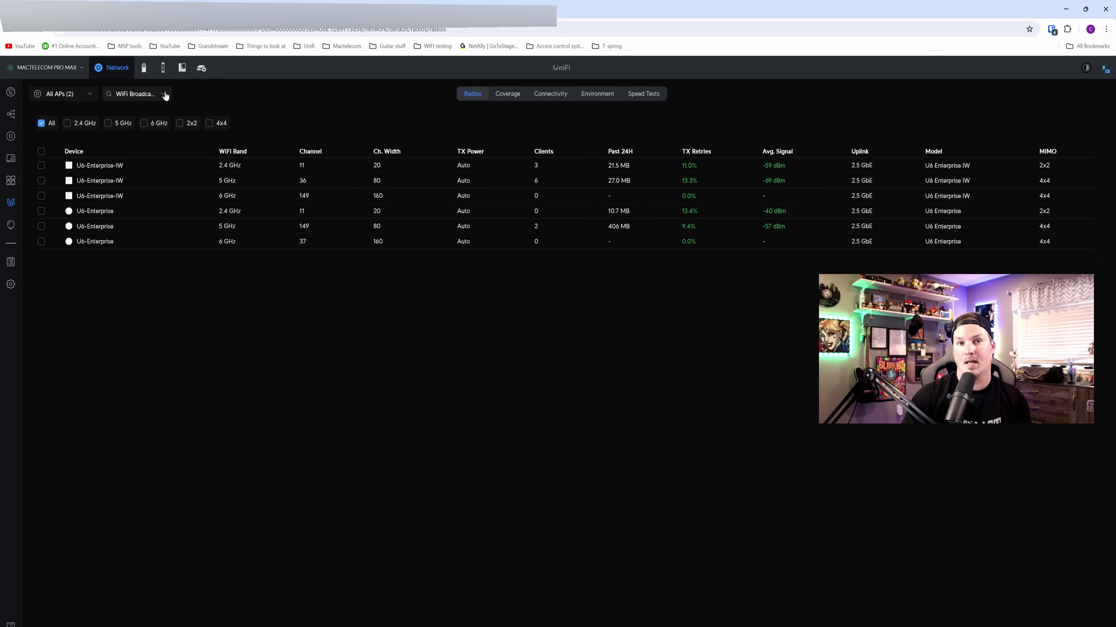
Set the WiFi Broadcasts filter to Cameras, leaving only the three U6-Enterprise-IW radios
click(164, 95)
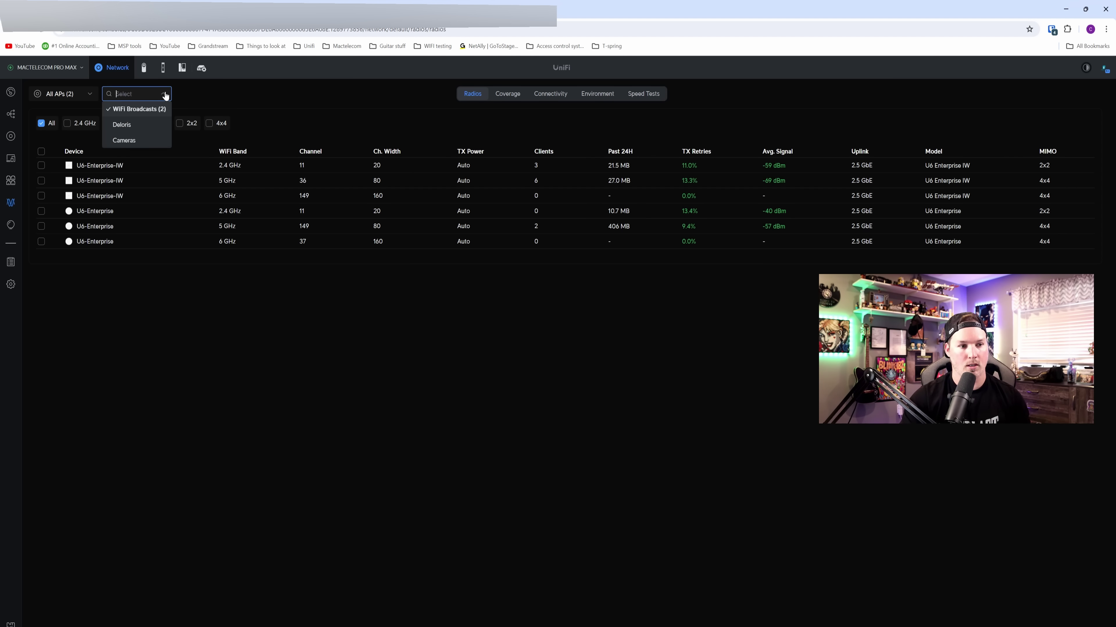
click(153, 125)
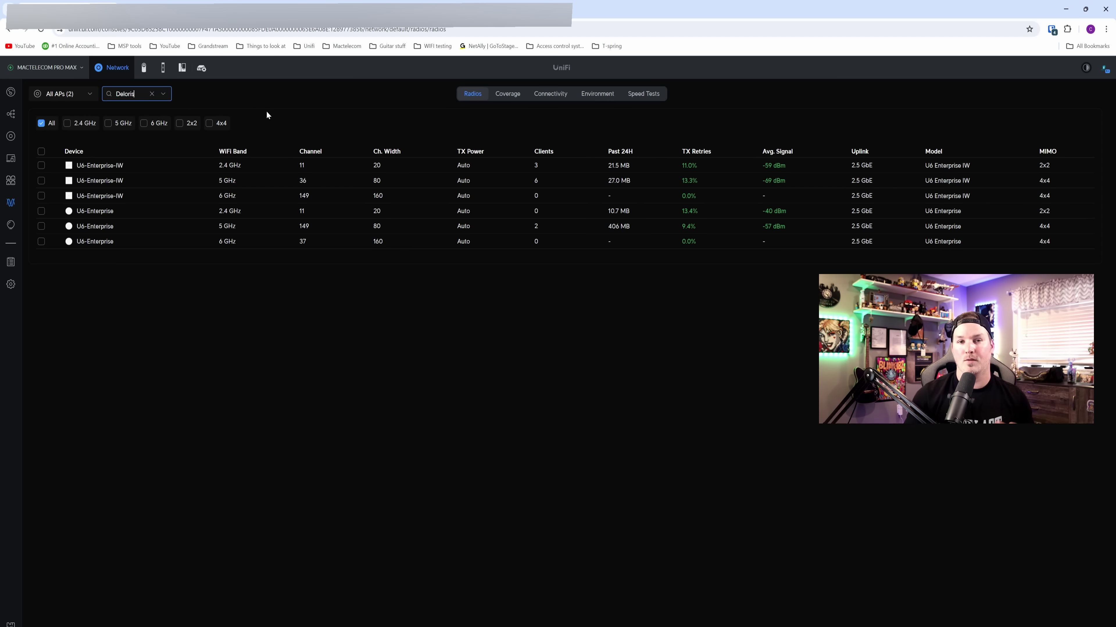
click(163, 95)
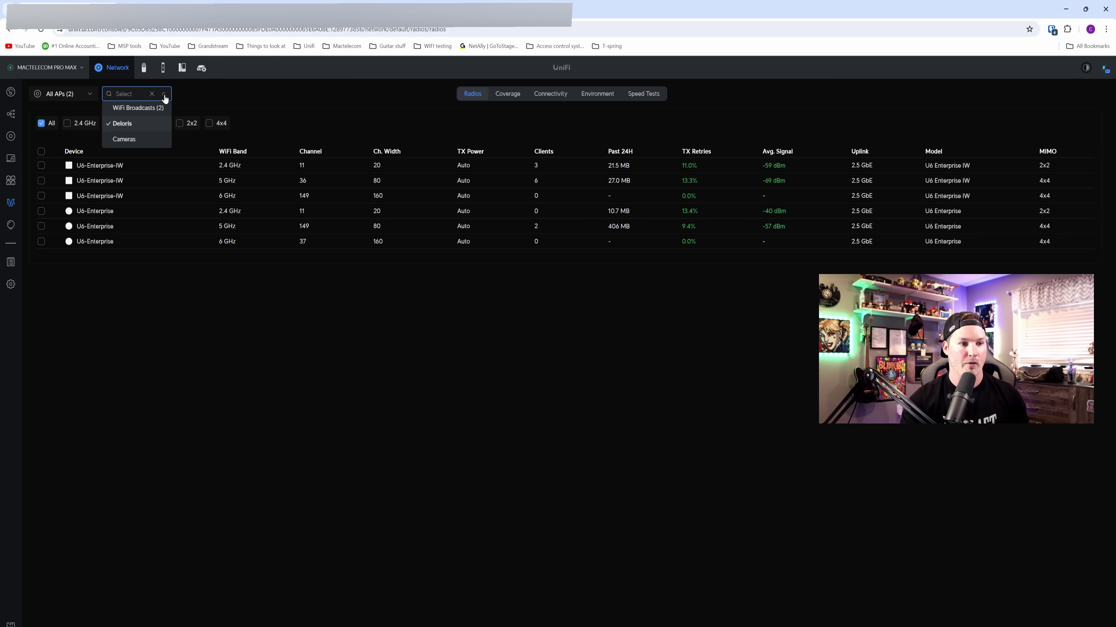
click(155, 138)
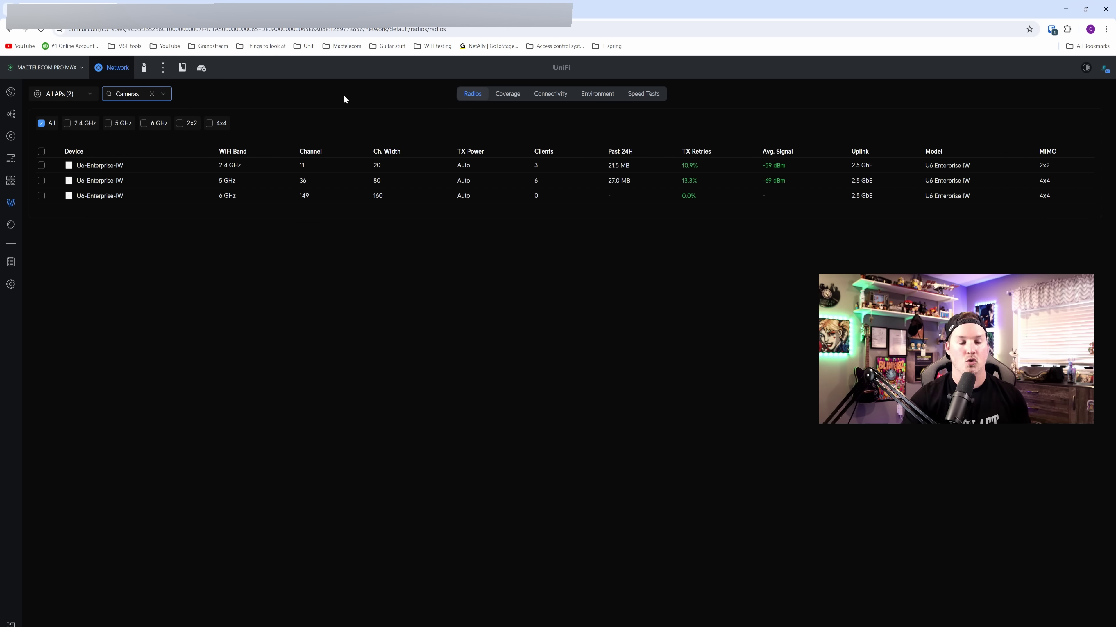